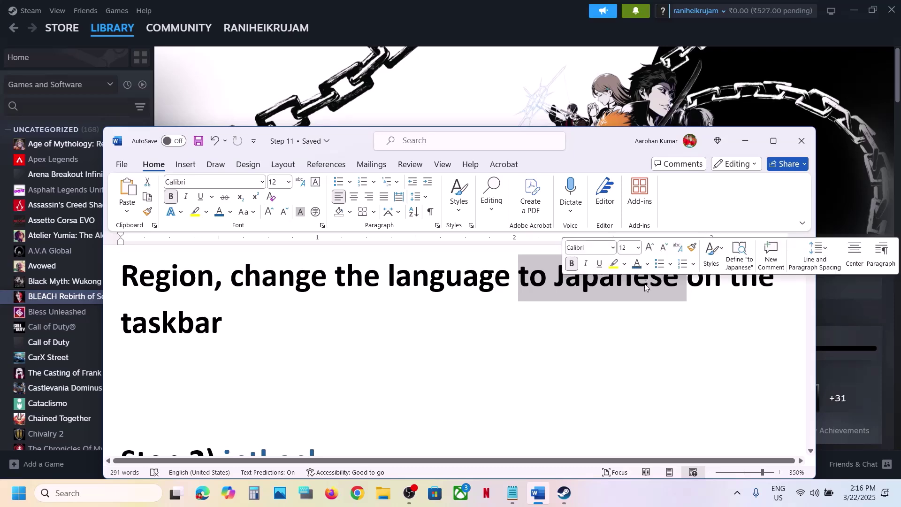
- Minimize the Word guide and open the Language & region page in Windows Settings
{"action": "scroll", "coordinate": [443, 326], "scroll_direction": "down", "scroll_amount": 2}
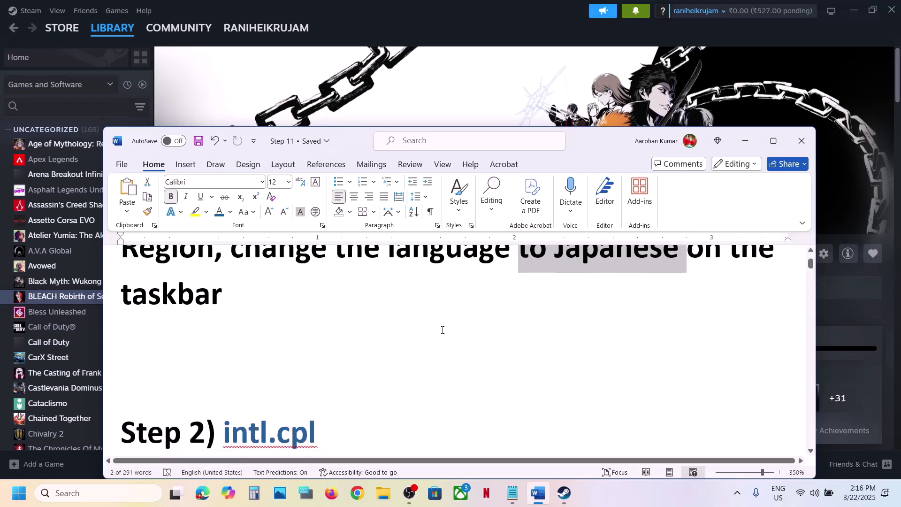
{"action": "left_click", "coordinate": [746, 141]}
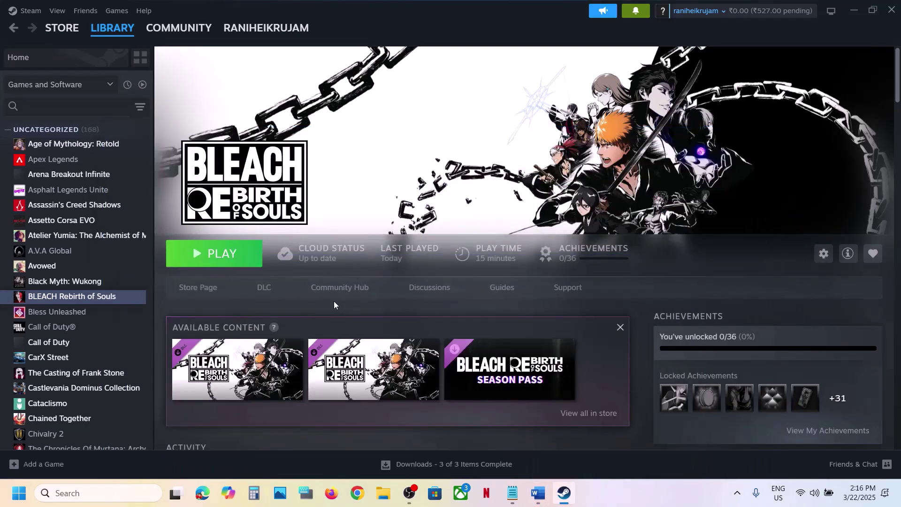
{"action": "key", "text": "super+i"}
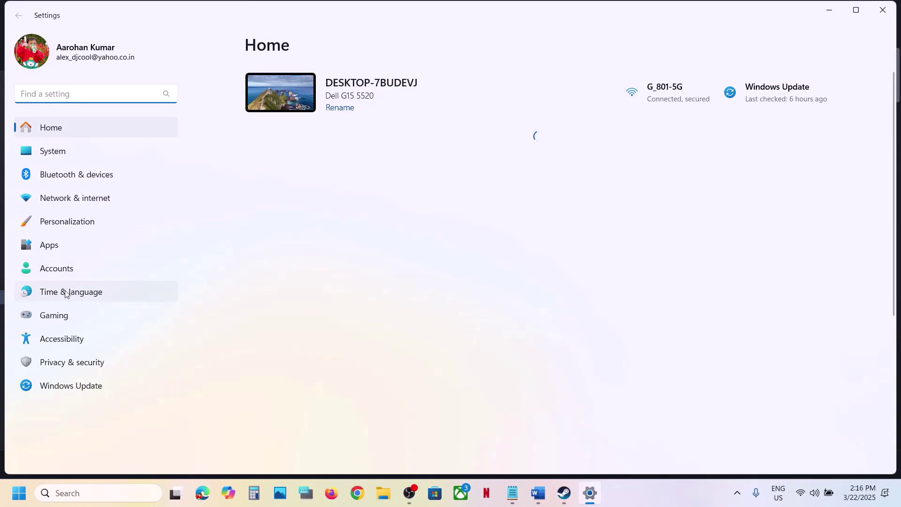
{"action": "left_click", "coordinate": [64, 291]}
{"action": "left_click", "coordinate": [358, 179]}
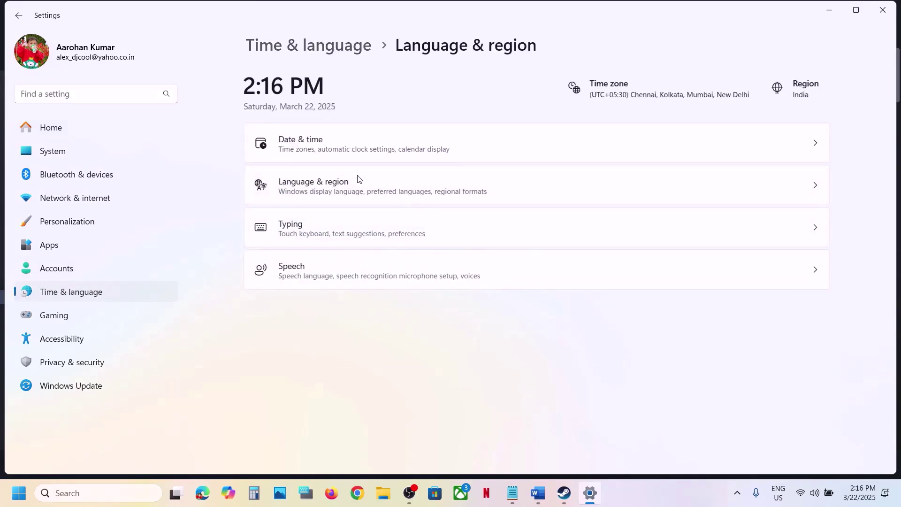
- Set the Windows country or region to Japan
{"action": "scroll", "coordinate": [723, 294], "scroll_direction": "down", "scroll_amount": 2}
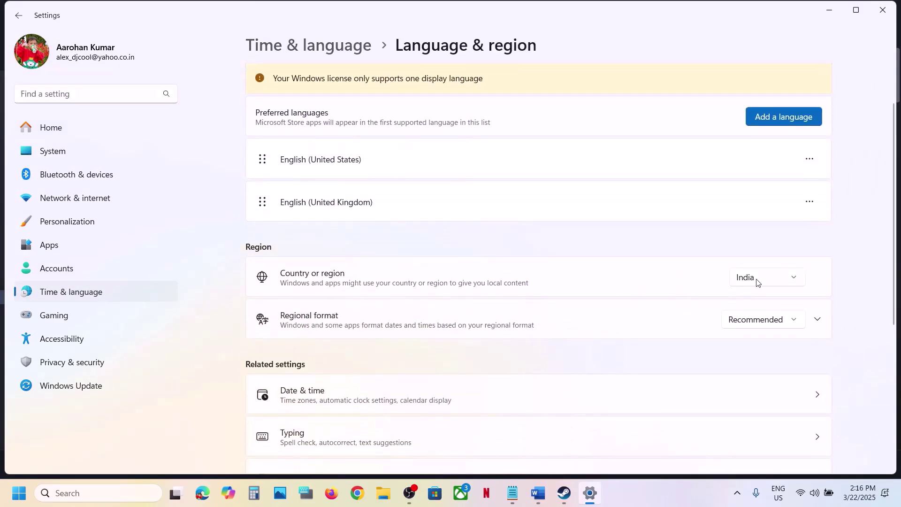
{"action": "left_click", "coordinate": [768, 281]}
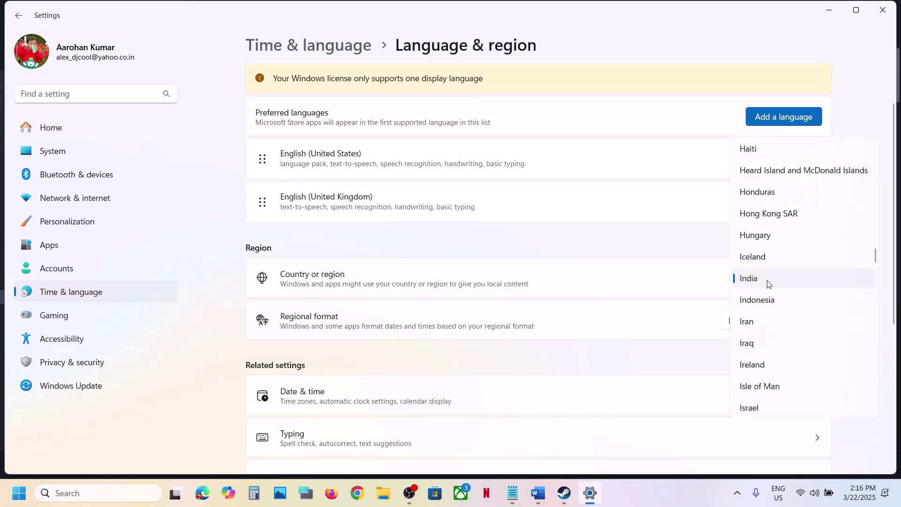
{"action": "scroll", "coordinate": [767, 281], "scroll_direction": "down", "scroll_amount": 5}
{"action": "scroll", "coordinate": [773, 271], "scroll_direction": "up", "scroll_amount": 1}
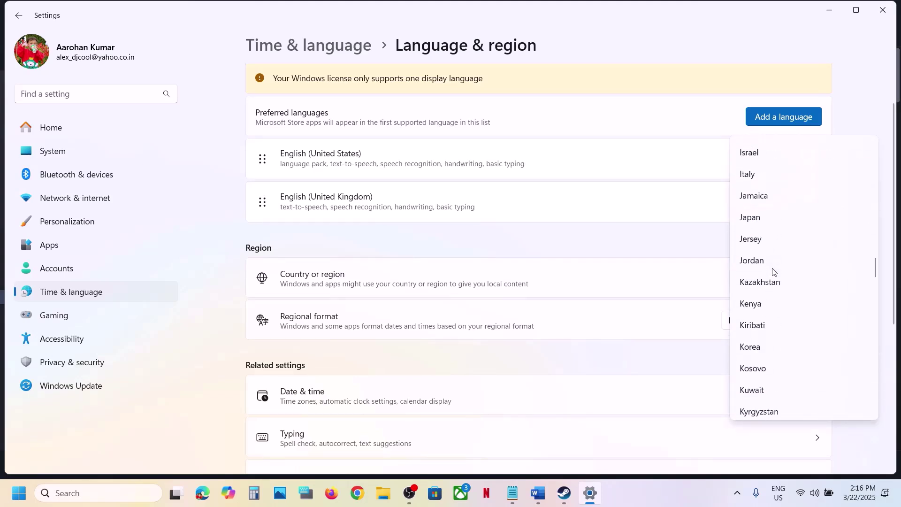
{"action": "left_click", "coordinate": [767, 219]}
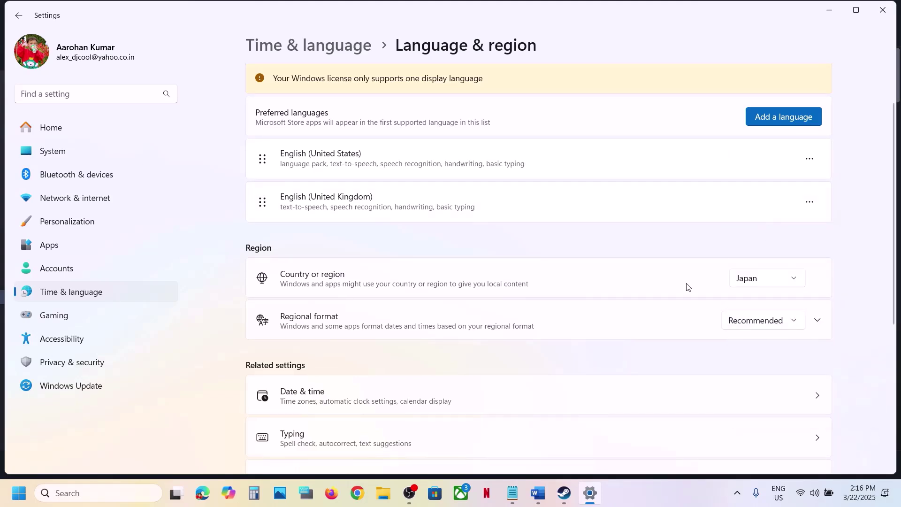
{"action": "left_click", "coordinate": [761, 324]}
{"action": "scroll", "coordinate": [764, 326], "scroll_direction": "down", "scroll_amount": 20}
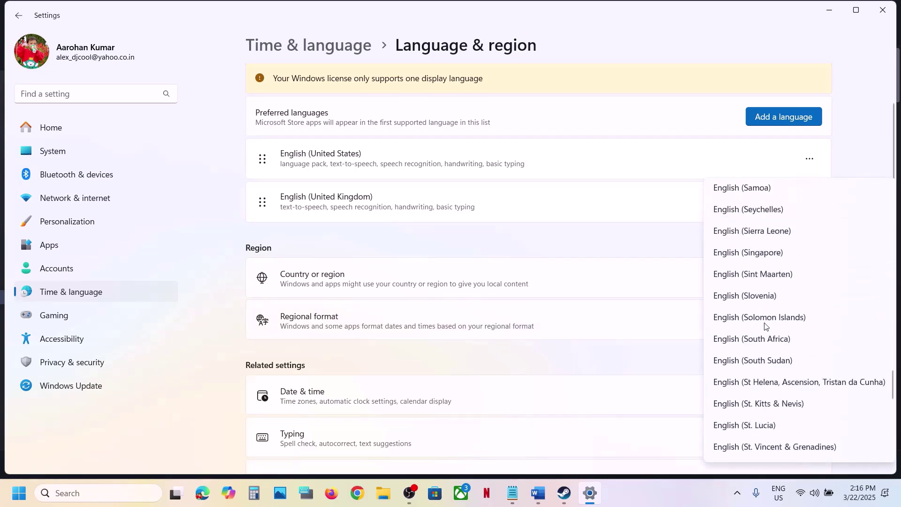
{"action": "scroll", "coordinate": [765, 326], "scroll_direction": "down", "scroll_amount": 8}
{"action": "left_click", "coordinate": [492, 236]}
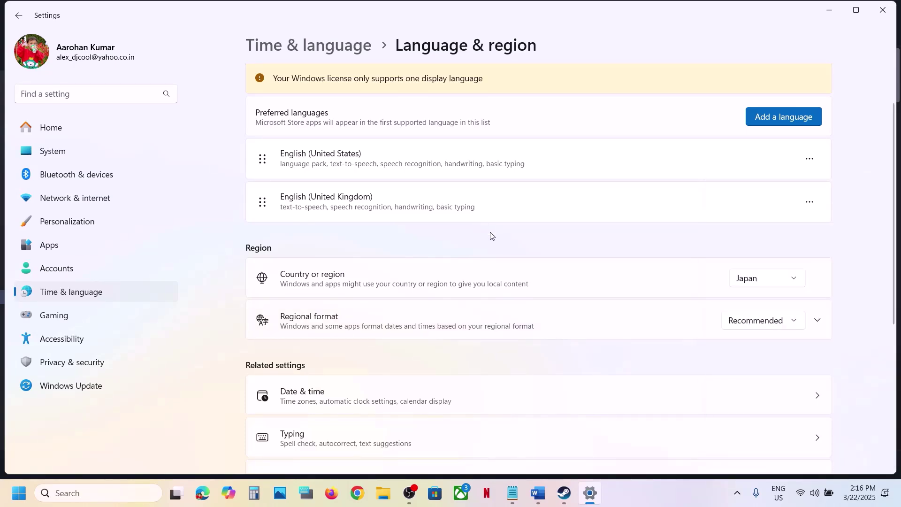
- Add Japanese to the preferred languages, finding it with the search term "japan", and start its installation
{"action": "left_click", "coordinate": [785, 115]}
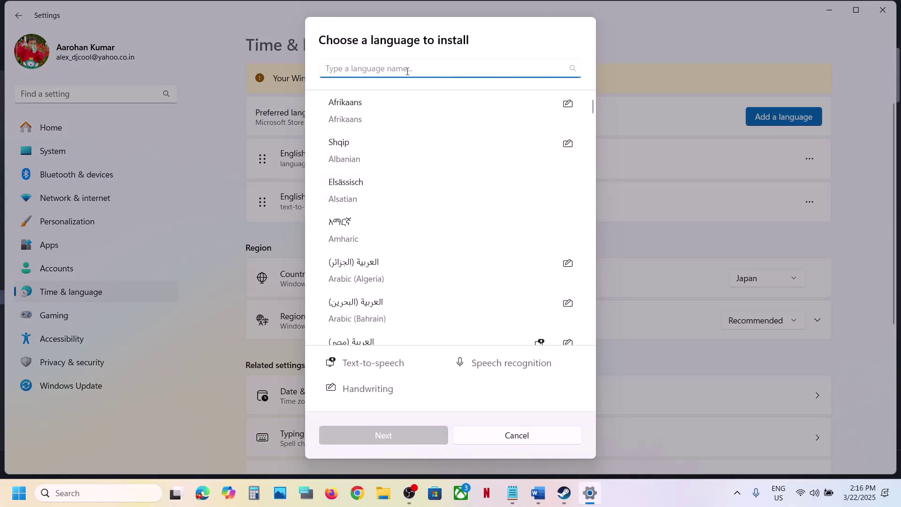
{"action": "type", "text": "japan"}
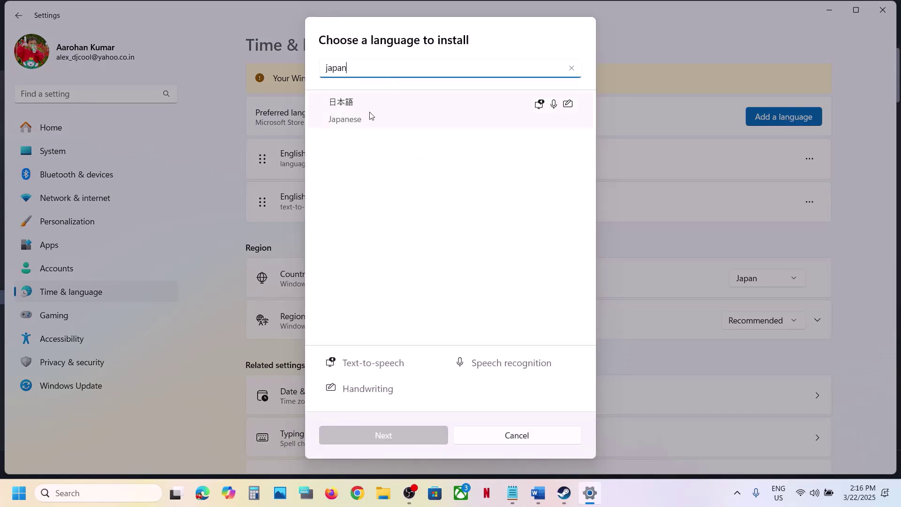
{"action": "left_click", "coordinate": [371, 115]}
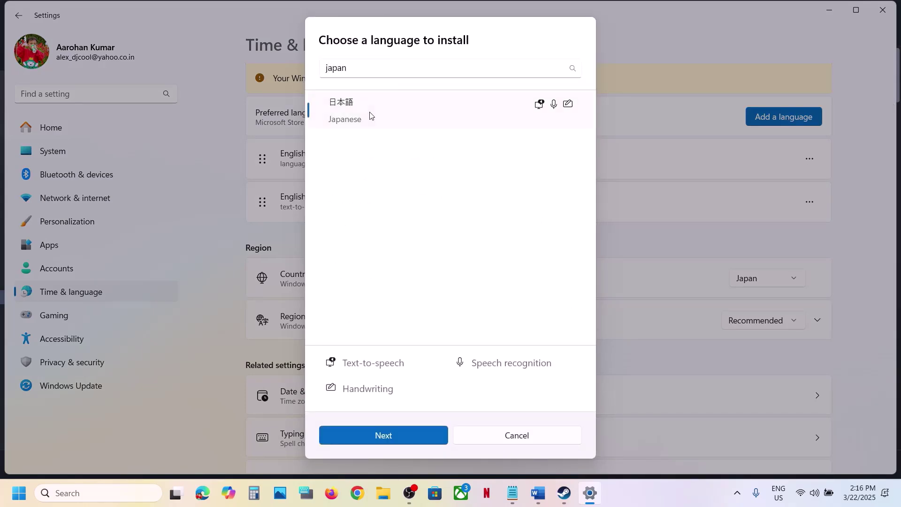
{"action": "left_click", "coordinate": [393, 436]}
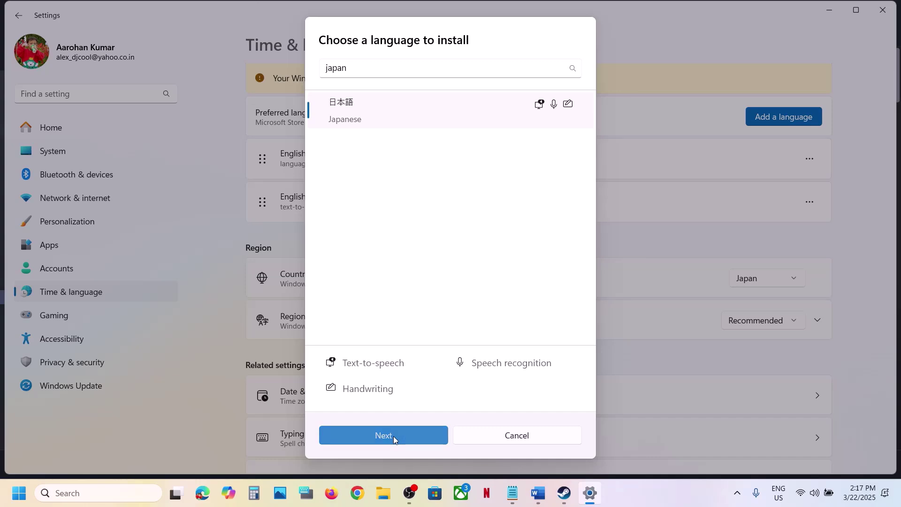
{"action": "left_click", "coordinate": [396, 436]}
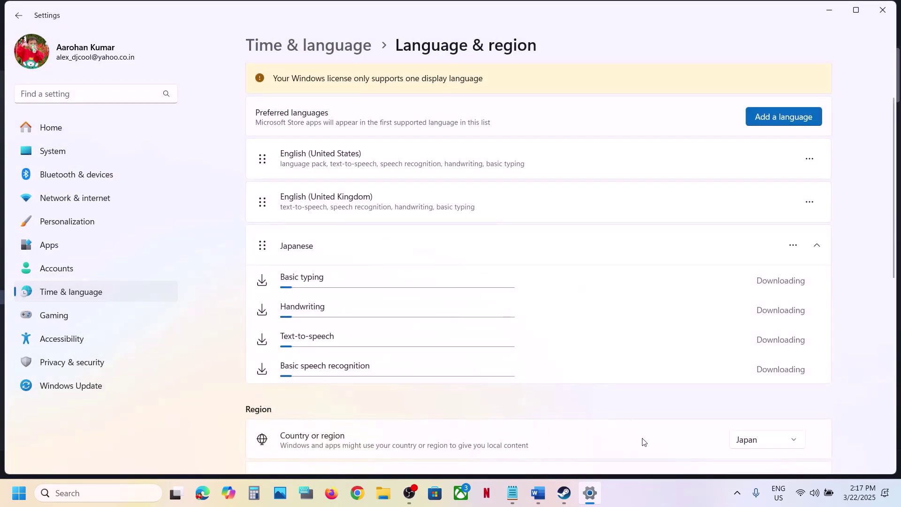
- Set the regional format to Japanese (Japan)
{"action": "scroll", "coordinate": [608, 375], "scroll_direction": "down", "scroll_amount": 1}
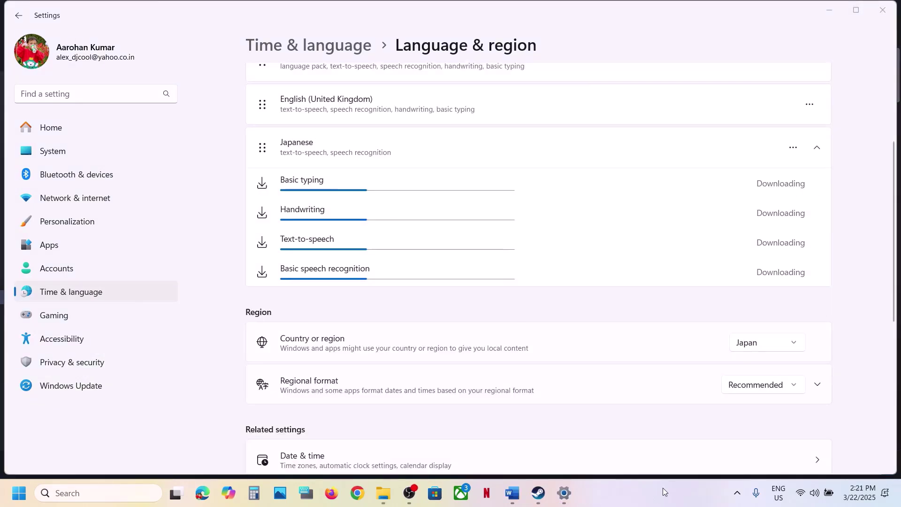
{"action": "left_click", "coordinate": [777, 387]}
{"action": "scroll", "coordinate": [776, 389], "scroll_direction": "down", "scroll_amount": 18}
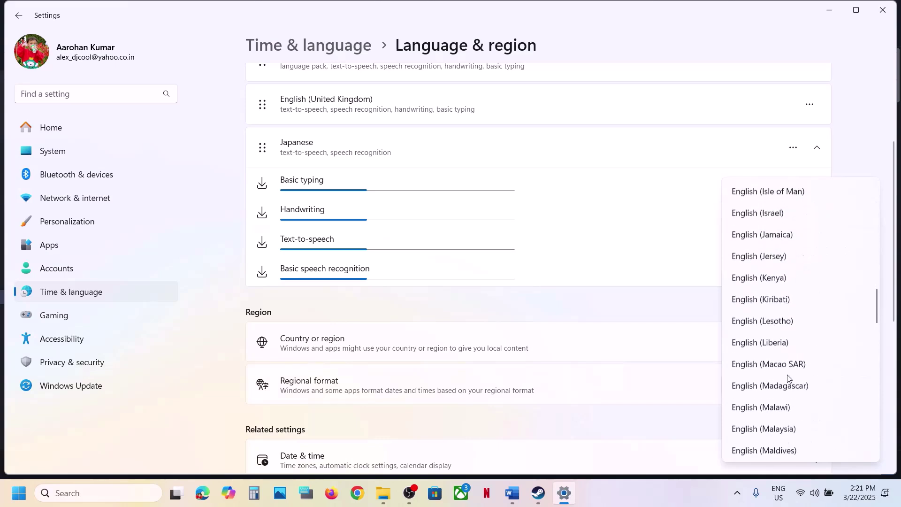
{"action": "scroll", "coordinate": [779, 421], "scroll_direction": "down", "scroll_amount": 15}
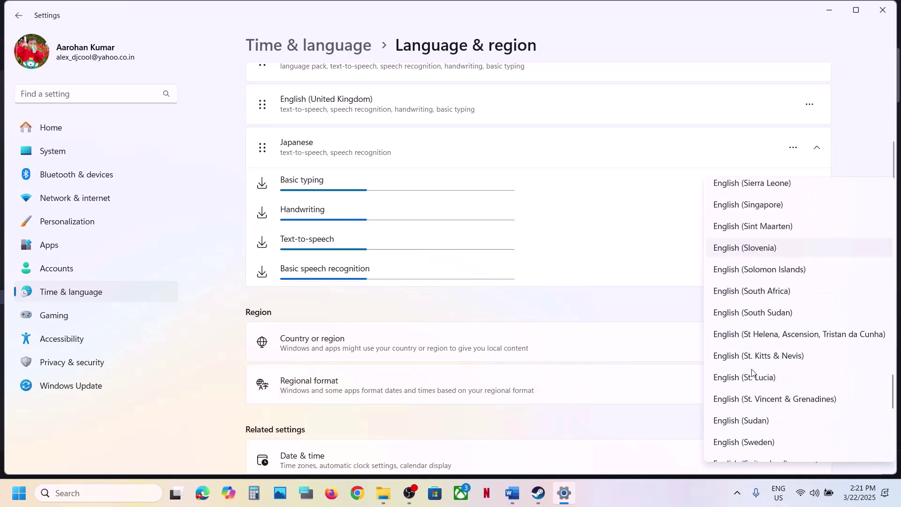
{"action": "left_click", "coordinate": [759, 431]}
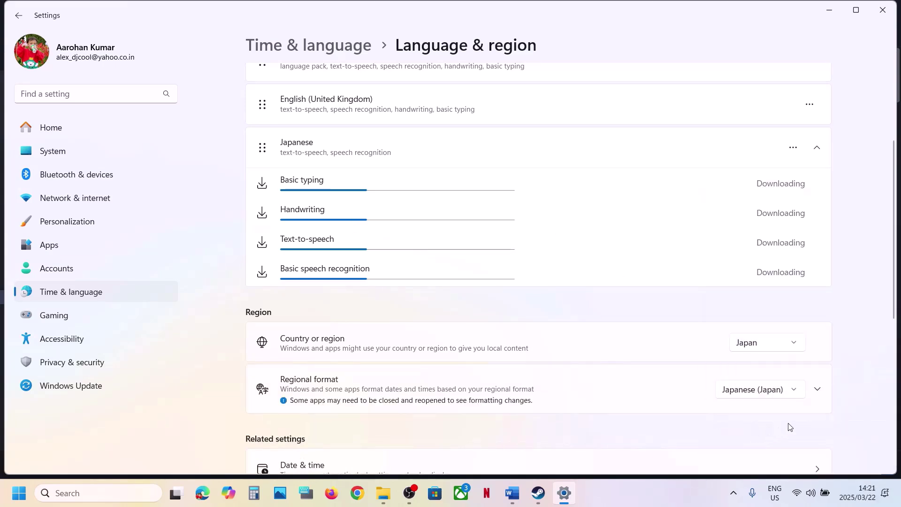
- Switch the keyboard layout to Japanese (Microsoft IME)
{"action": "left_click", "coordinate": [775, 498]}
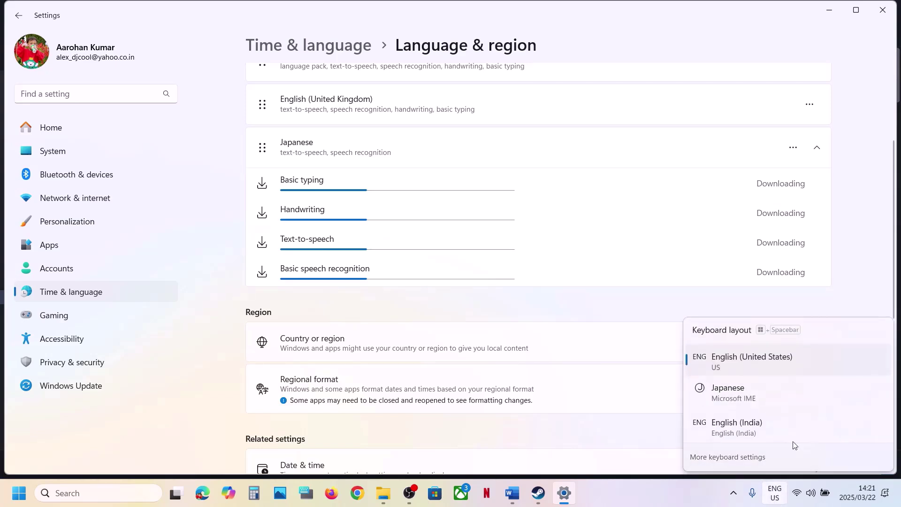
{"action": "left_click", "coordinate": [750, 394]}
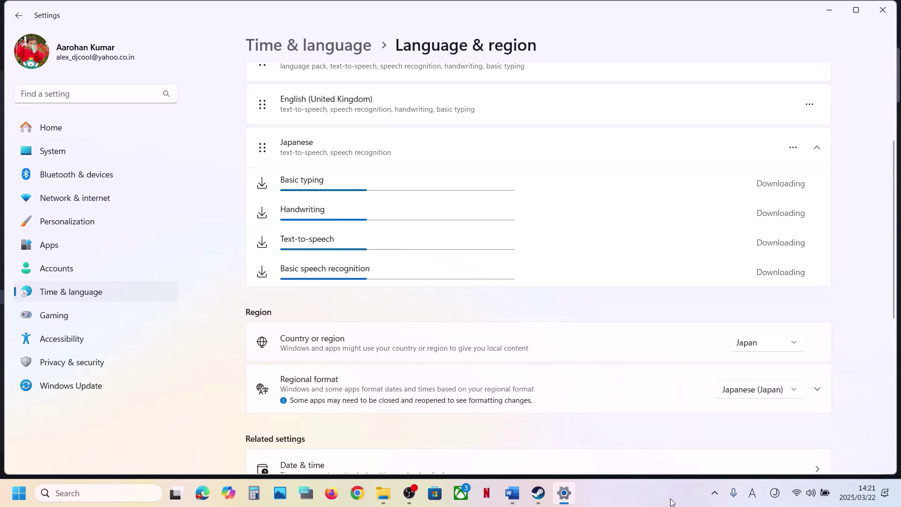
{"action": "left_click", "coordinate": [539, 492]}
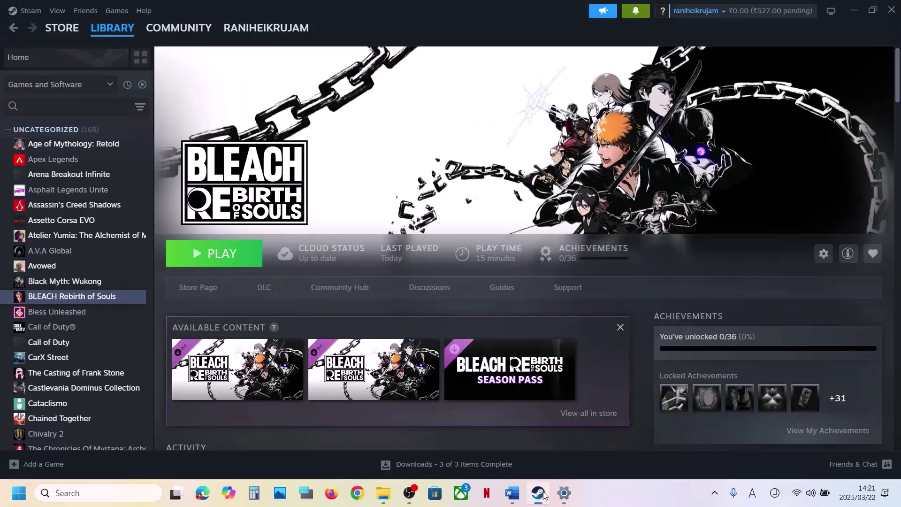
{"action": "left_click", "coordinate": [567, 494]}
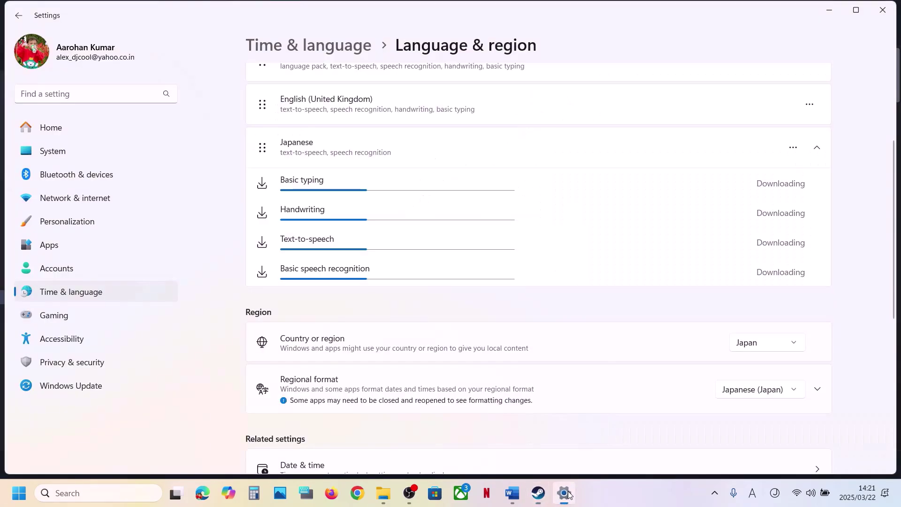
- Take the intl.cpl command from Step 2 of the Word guide and execute it through Run to open the Region dialog
{"action": "left_click", "coordinate": [512, 493]}
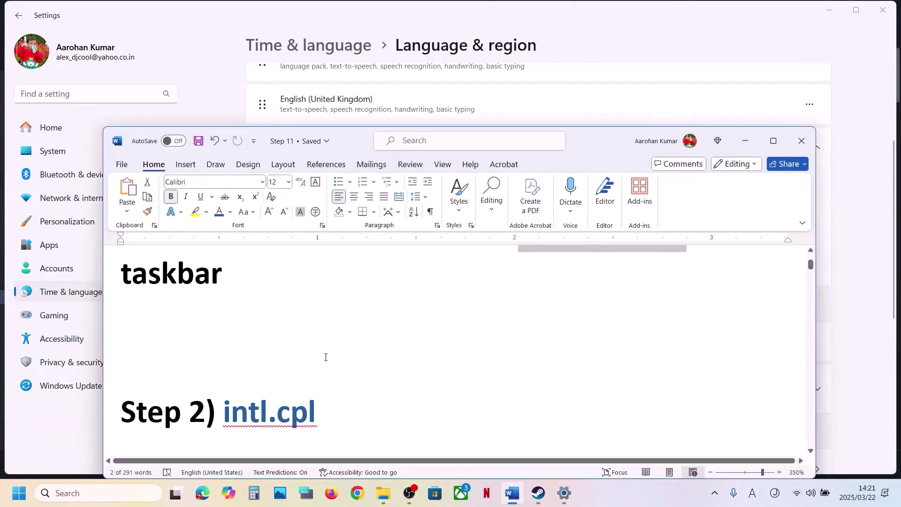
{"action": "scroll", "coordinate": [325, 357], "scroll_direction": "down", "scroll_amount": 2}
{"action": "double_click", "coordinate": [242, 324]}
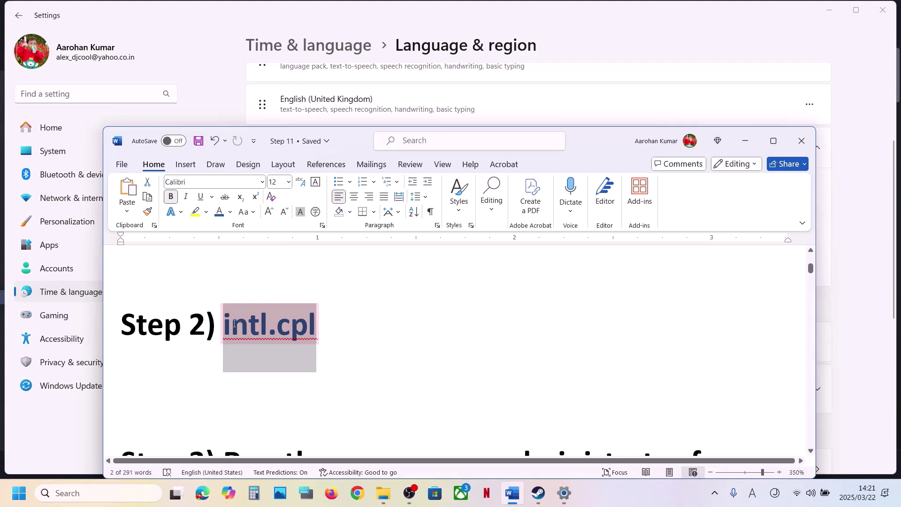
{"action": "left_click", "coordinate": [118, 498]}
{"action": "type", "text": "run"}
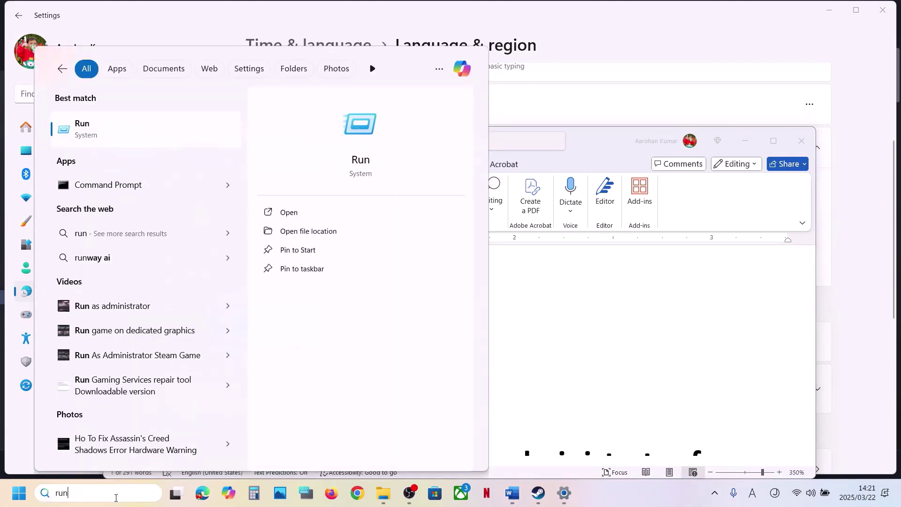
{"action": "left_click", "coordinate": [92, 123]}
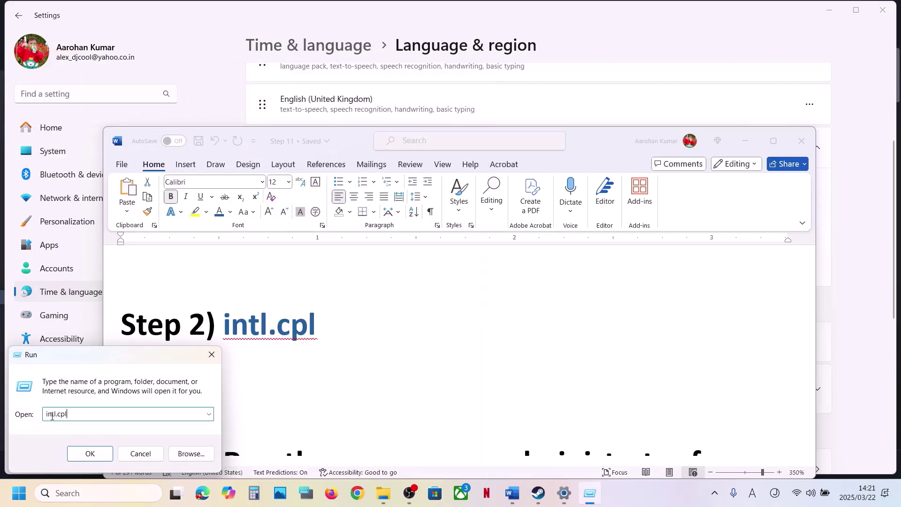
{"action": "left_click", "coordinate": [90, 454]}
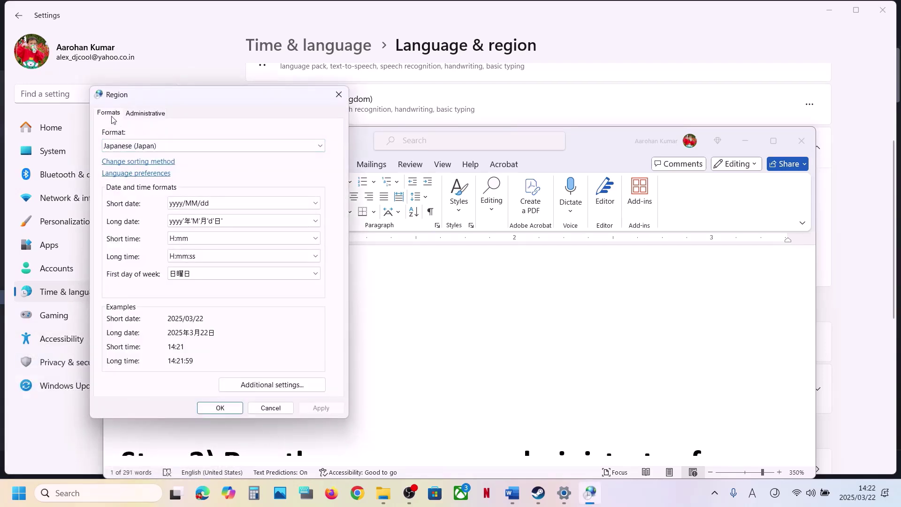
- Choose Japanese (Japan) as the format in the Region dialog and confirm the dialog
{"action": "left_click", "coordinate": [164, 146]}
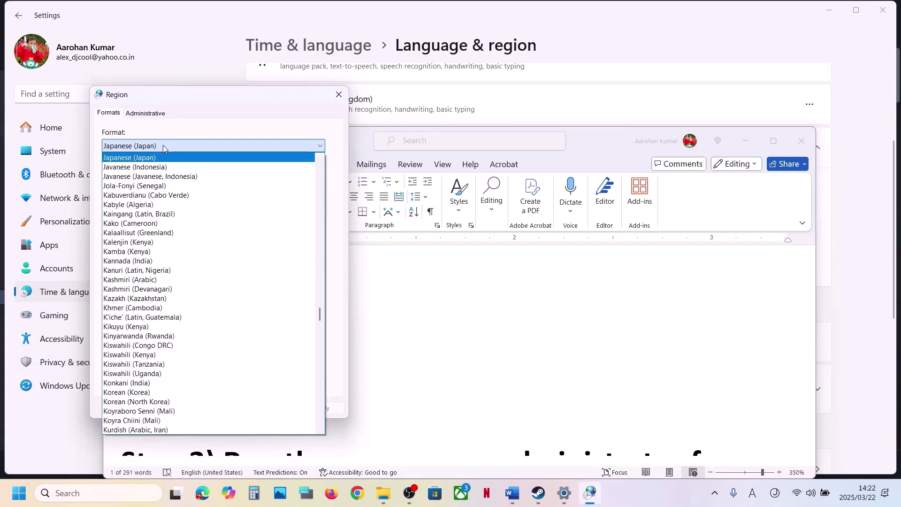
{"action": "left_click", "coordinate": [148, 158]}
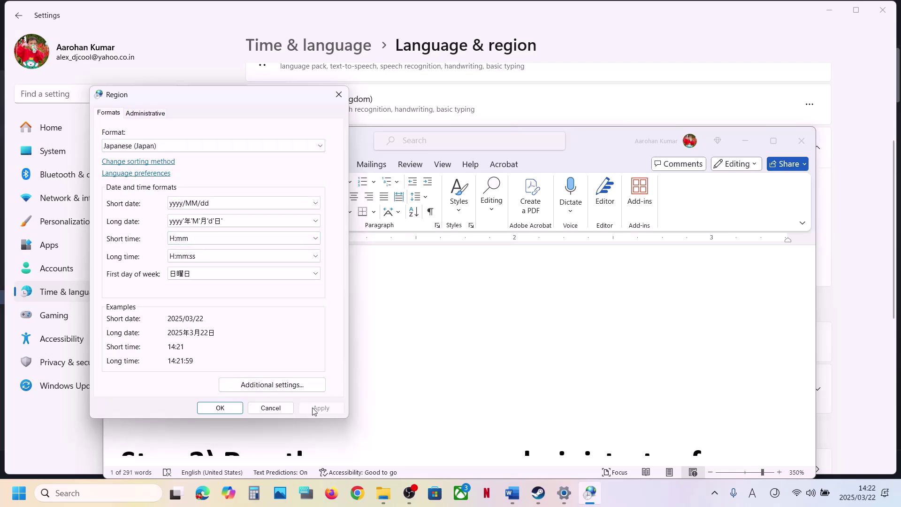
{"action": "left_click", "coordinate": [219, 408]}
- Highlight the guide's Step 3 instruction, switch to Steam and open the local files folder of BLEACH Rebirth of Souls
{"action": "scroll", "coordinate": [348, 378], "scroll_direction": "down", "scroll_amount": 3}
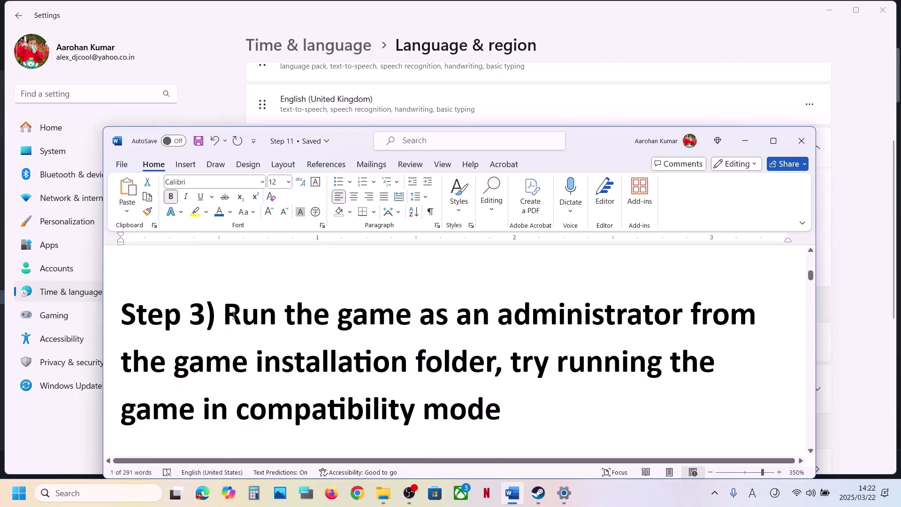
{"action": "left_click_drag", "start_coordinate": [225, 313], "coordinate": [485, 362]}
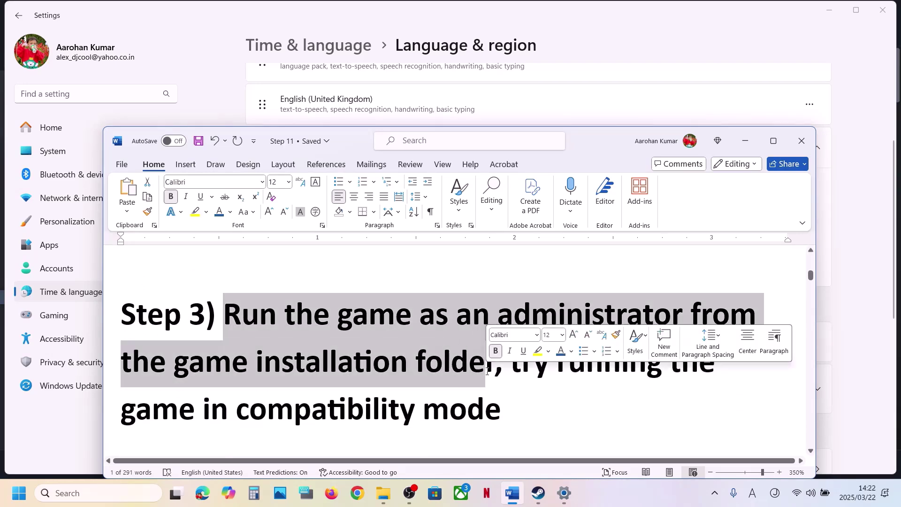
{"action": "left_click", "coordinate": [539, 493]}
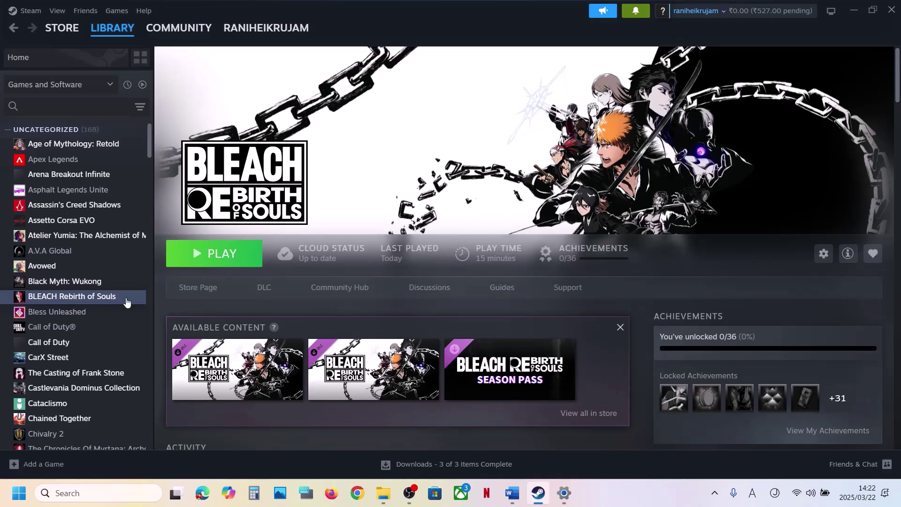
{"action": "right_click", "coordinate": [97, 300]}
{"action": "mouse_move", "coordinate": [133, 365]}
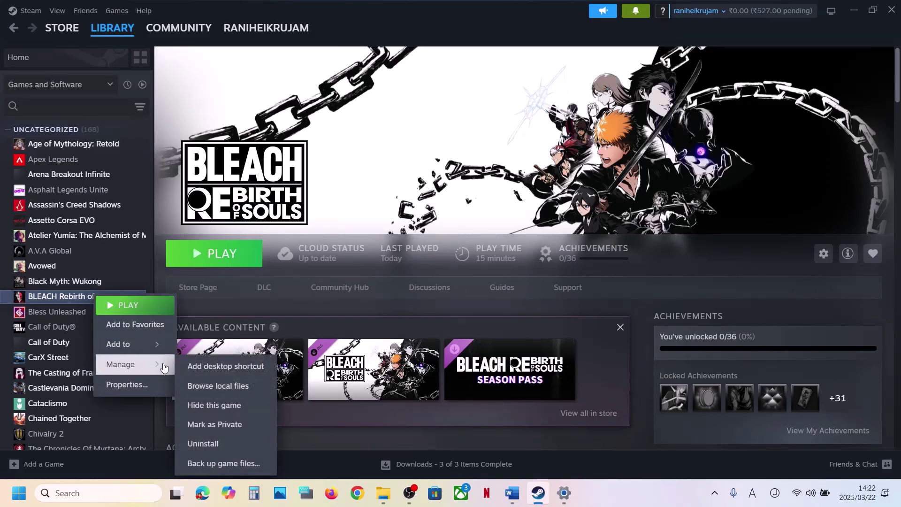
{"action": "left_click", "coordinate": [224, 386]}
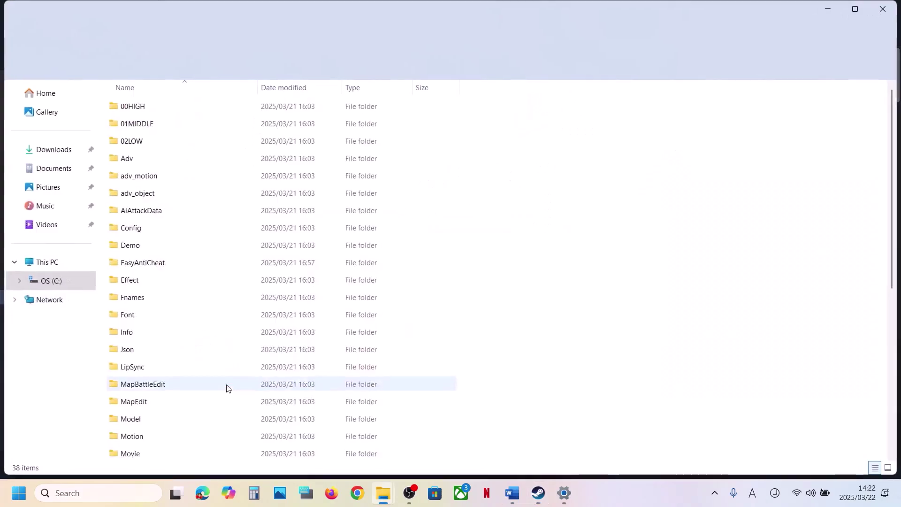
- Set the BLEACH_Rebirth_of_Souls application in the game folder to run as an administrator in its compatibility properties
{"action": "scroll", "coordinate": [234, 246], "scroll_direction": "down", "scroll_amount": 6}
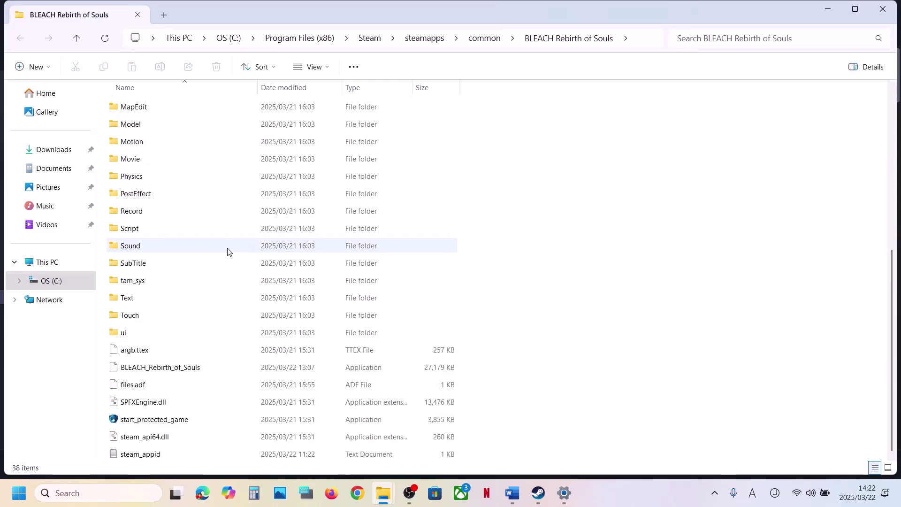
{"action": "left_click", "coordinate": [171, 372]}
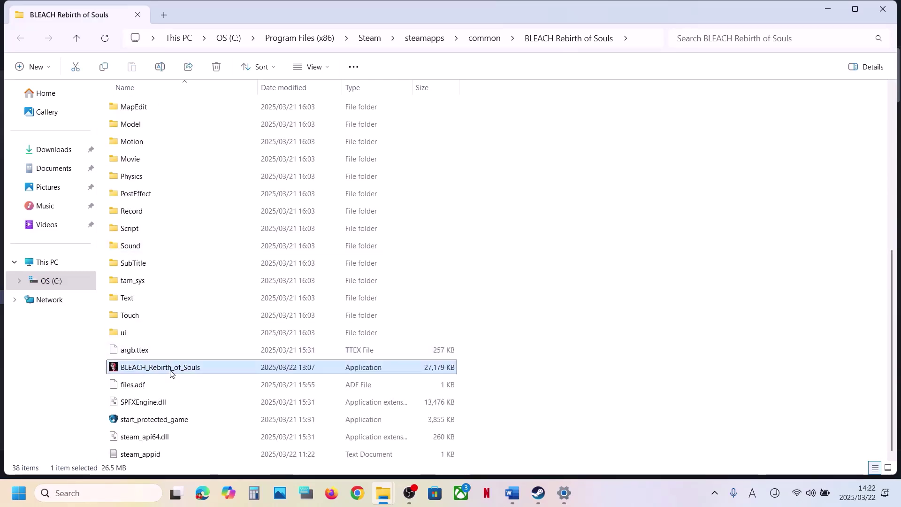
{"action": "right_click", "coordinate": [171, 372]}
{"action": "left_click", "coordinate": [225, 313]}
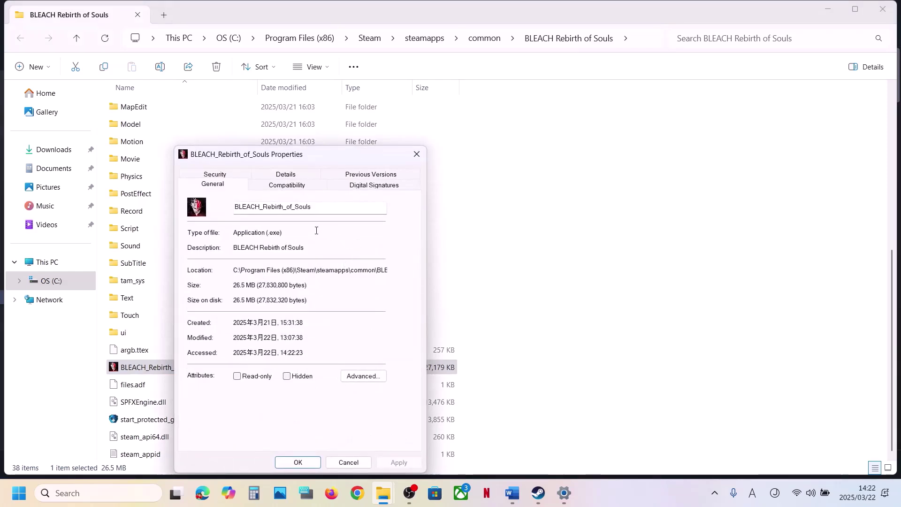
{"action": "left_click", "coordinate": [285, 188]}
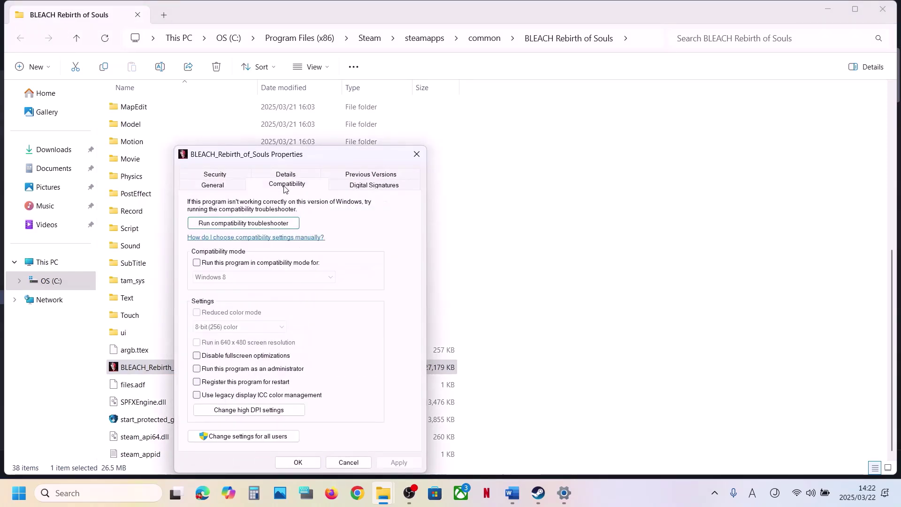
{"action": "left_click", "coordinate": [197, 370]}
{"action": "left_click", "coordinate": [397, 463]}
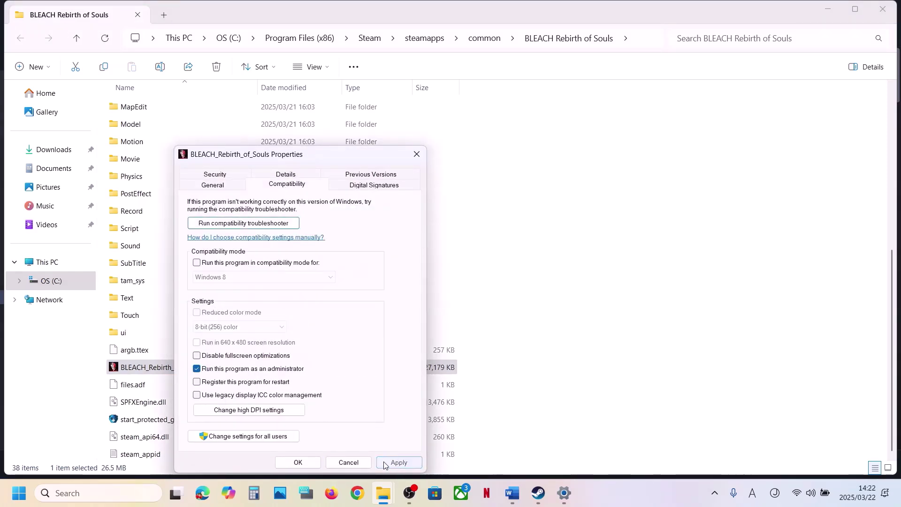
{"action": "left_click", "coordinate": [312, 467]}
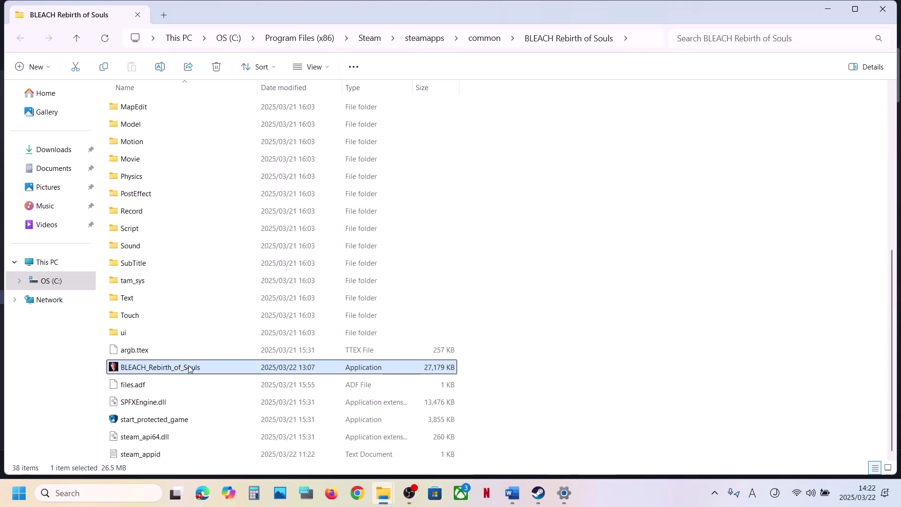
- Enable compatibility mode for Windows 8 in the BLEACH_Rebirth_of_Souls application's properties and save the change
{"action": "right_click", "coordinate": [189, 368]}
{"action": "left_click", "coordinate": [227, 313]}
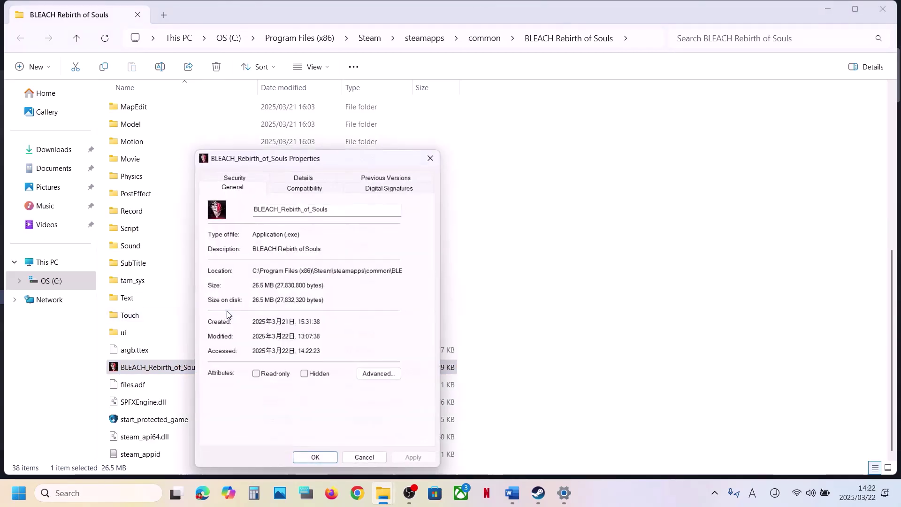
{"action": "left_click", "coordinate": [299, 187]}
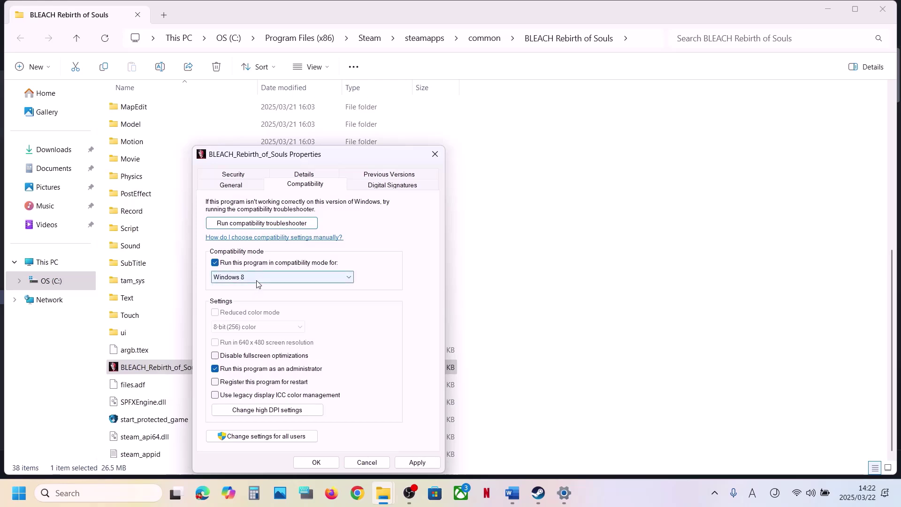
{"action": "left_click", "coordinate": [416, 462]}
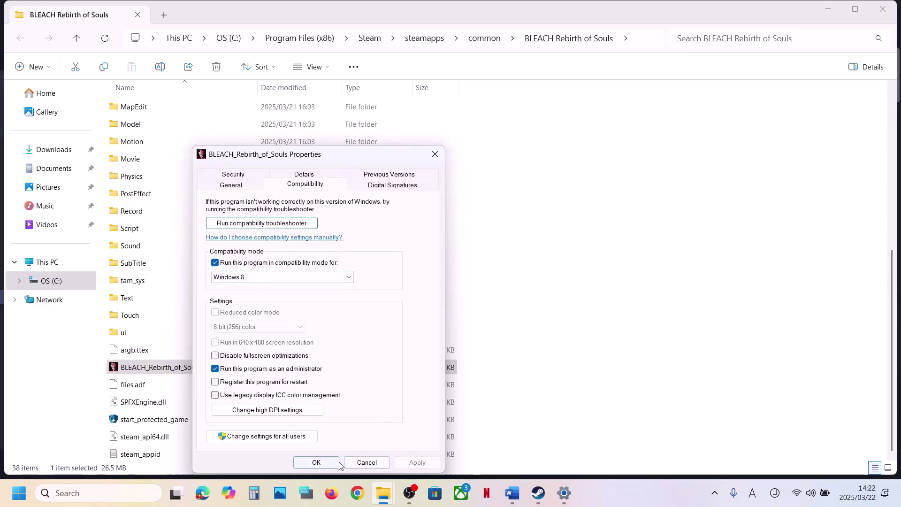
{"action": "left_click", "coordinate": [316, 462]}
- Reopen the BLEACH_Rebirth_of_Souls compatibility properties, choose Windows 7 as the compatibility mode and apply it
{"action": "right_click", "coordinate": [177, 370]}
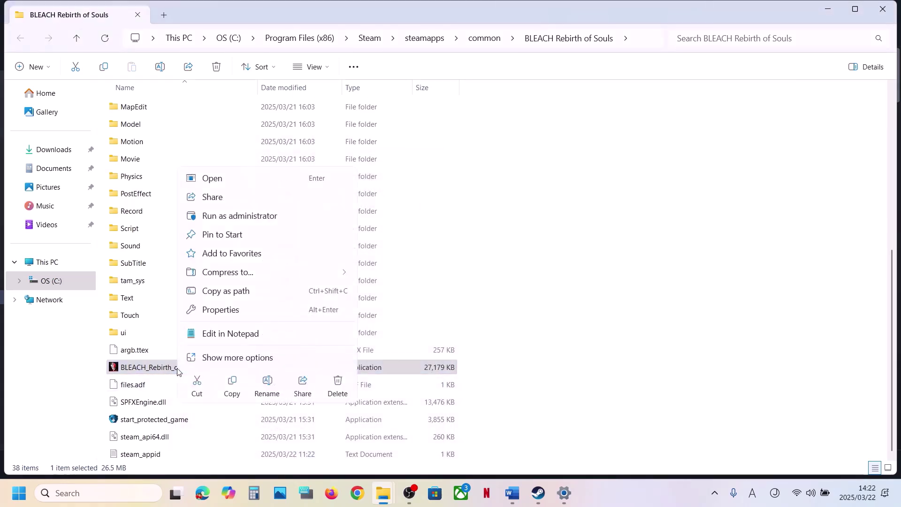
{"action": "left_click", "coordinate": [221, 310]}
{"action": "left_click", "coordinate": [302, 187]}
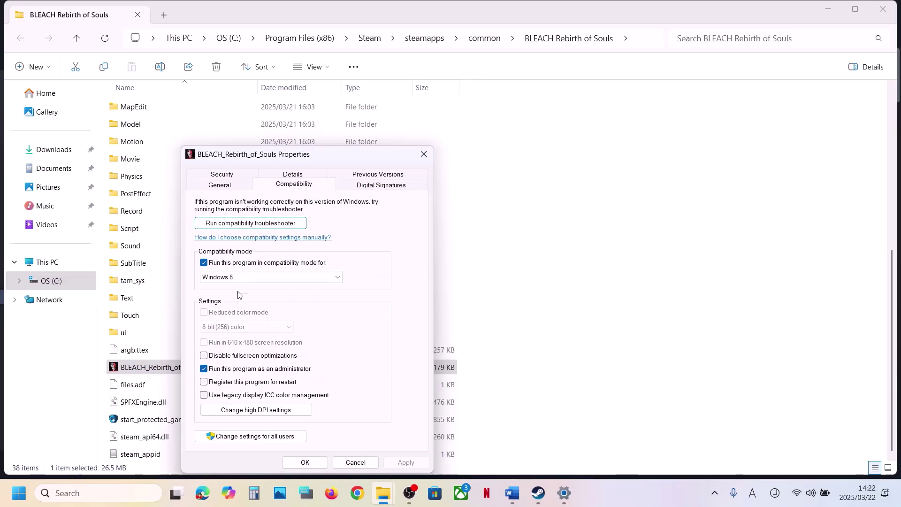
{"action": "left_click", "coordinate": [237, 278]}
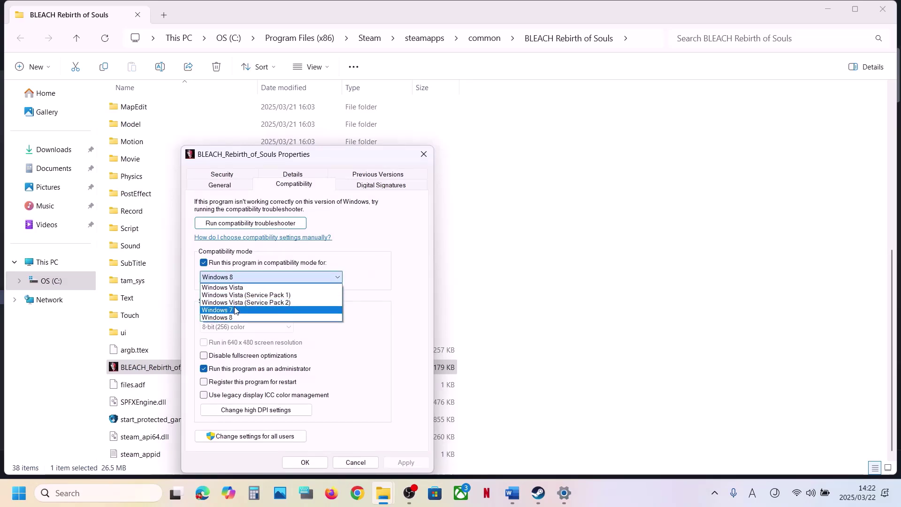
{"action": "left_click", "coordinate": [234, 310]}
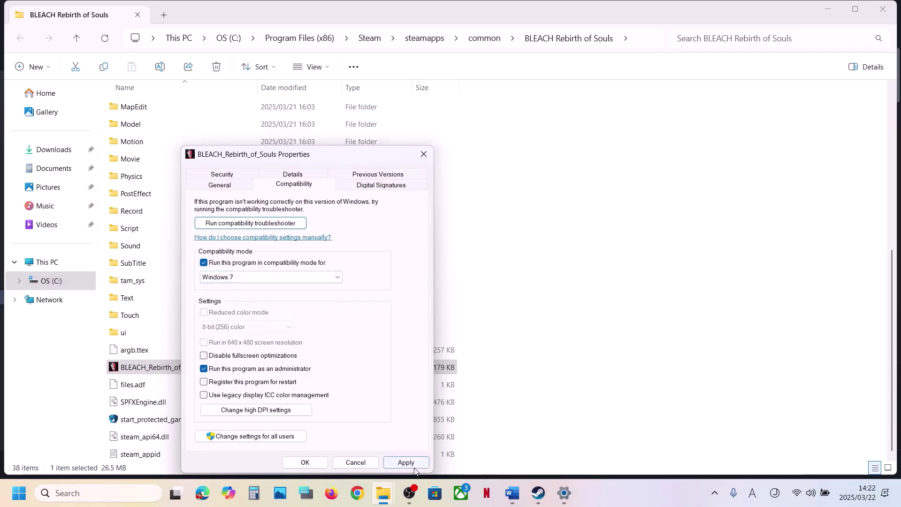
{"action": "left_click", "coordinate": [407, 464]}
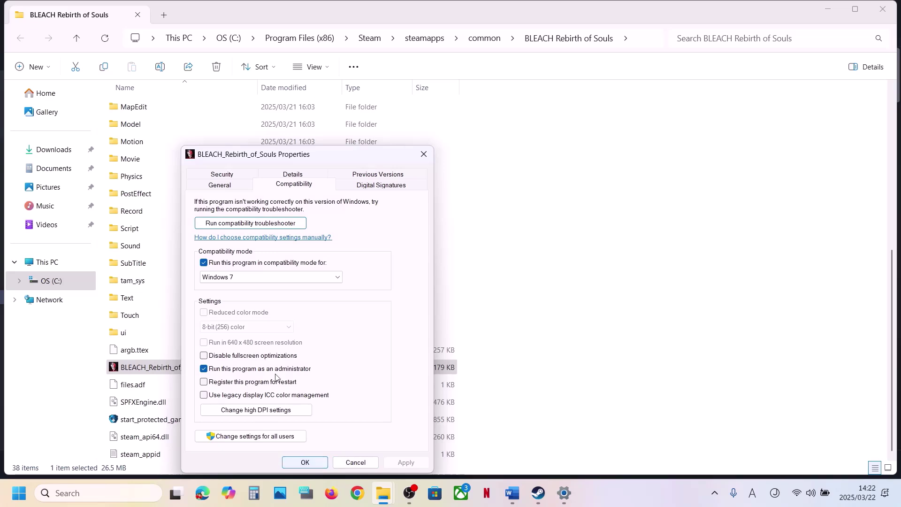
- Disable fullscreen optimizations for BLEACH_Rebirth_of_Souls and save the properties
{"action": "left_click", "coordinate": [203, 357]}
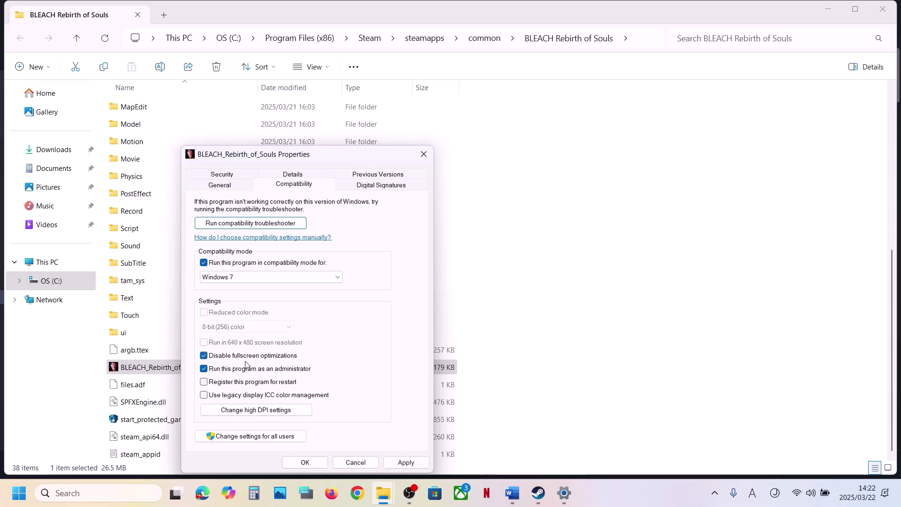
{"action": "left_click", "coordinate": [407, 462]}
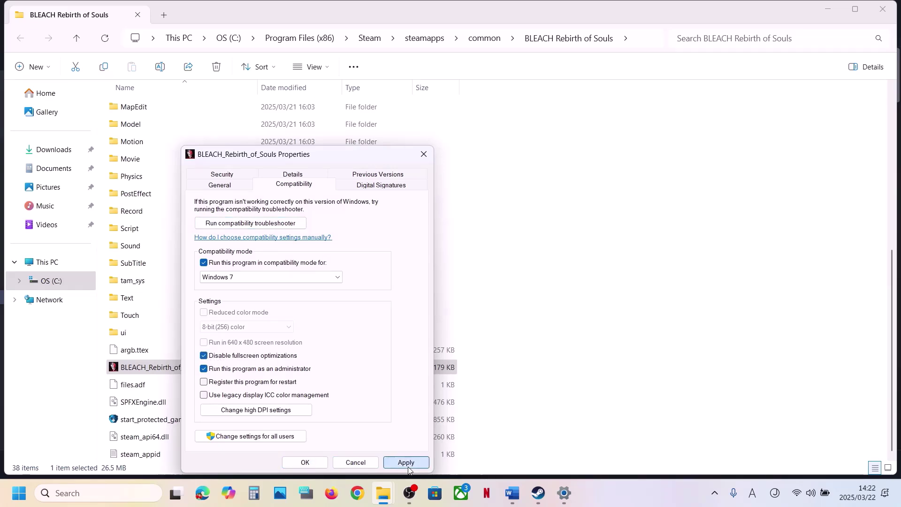
{"action": "left_click", "coordinate": [313, 463]}
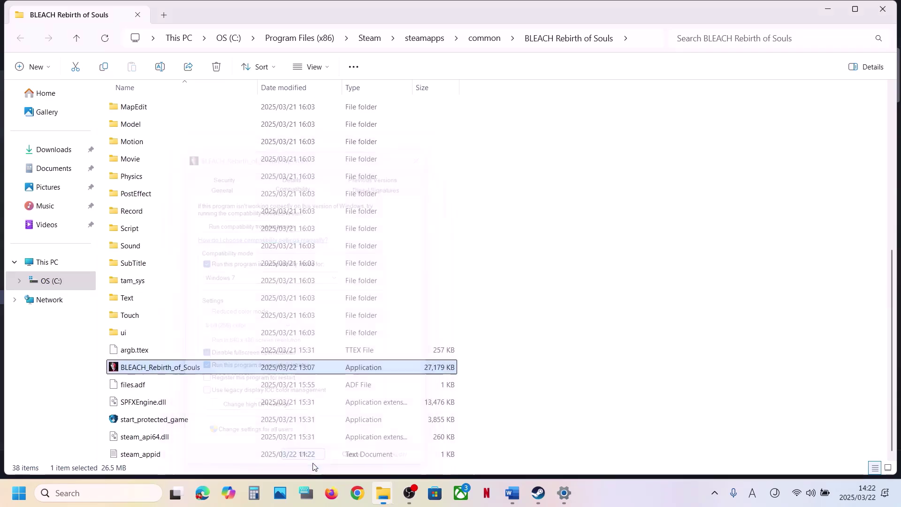
- Clear the compatibility mode, disable fullscreen optimizations and run as administrator options for BLEACH_Rebirth_of_Souls and save the properties
{"action": "left_click", "coordinate": [169, 424]}
{"action": "left_click", "coordinate": [170, 370]}
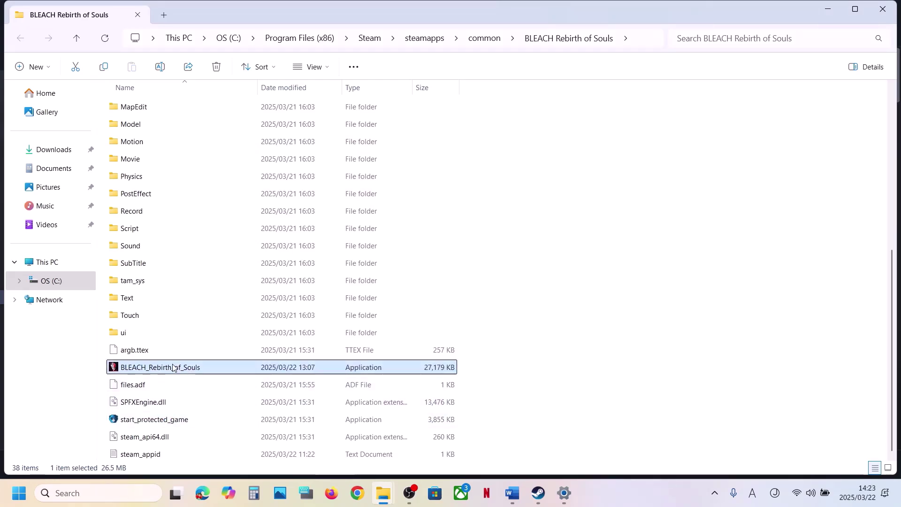
{"action": "right_click", "coordinate": [169, 370]}
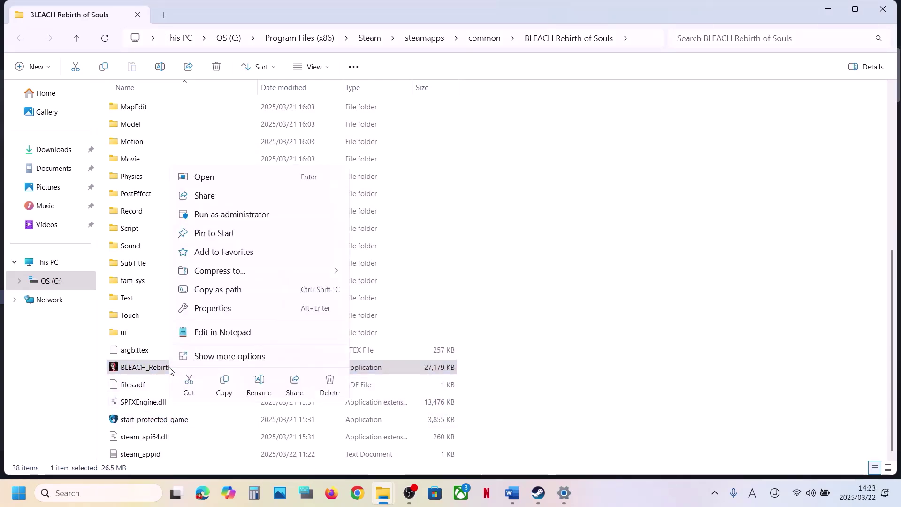
{"action": "left_click", "coordinate": [213, 309]}
{"action": "left_click", "coordinate": [274, 190]}
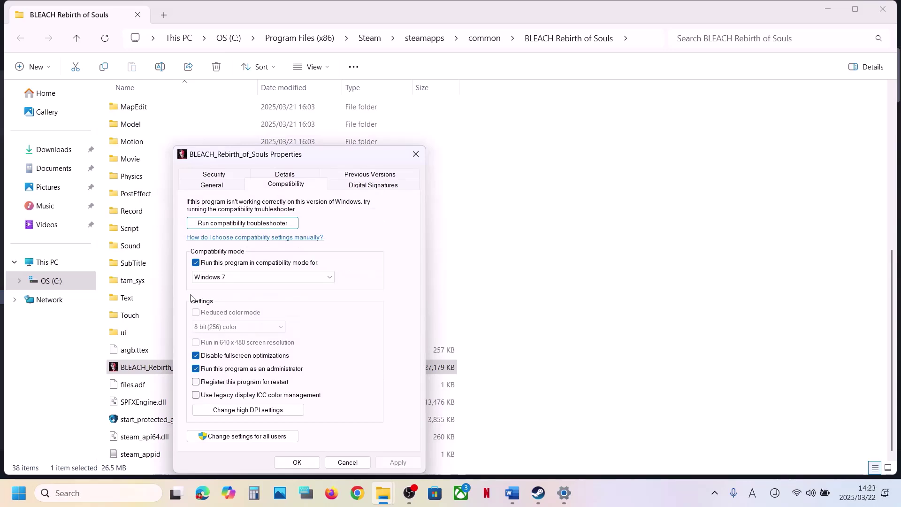
{"action": "left_click", "coordinate": [196, 264]}
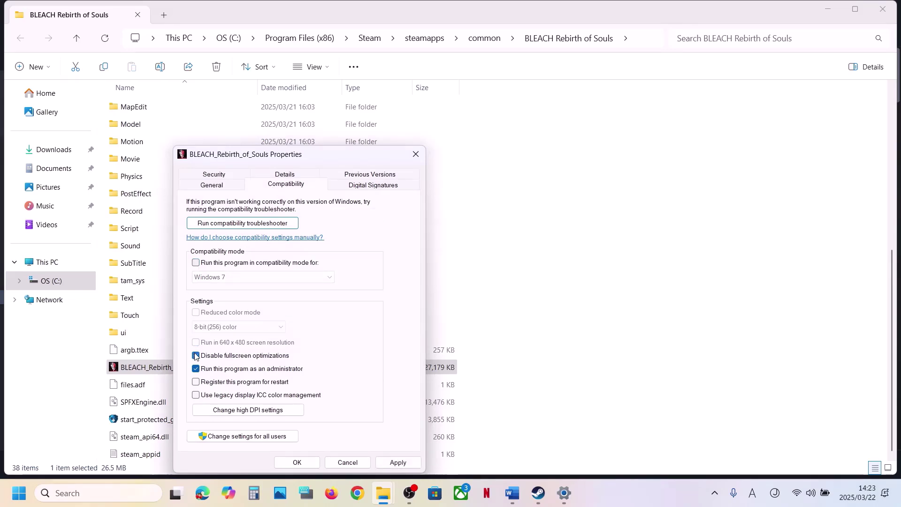
{"action": "left_click", "coordinate": [196, 368]}
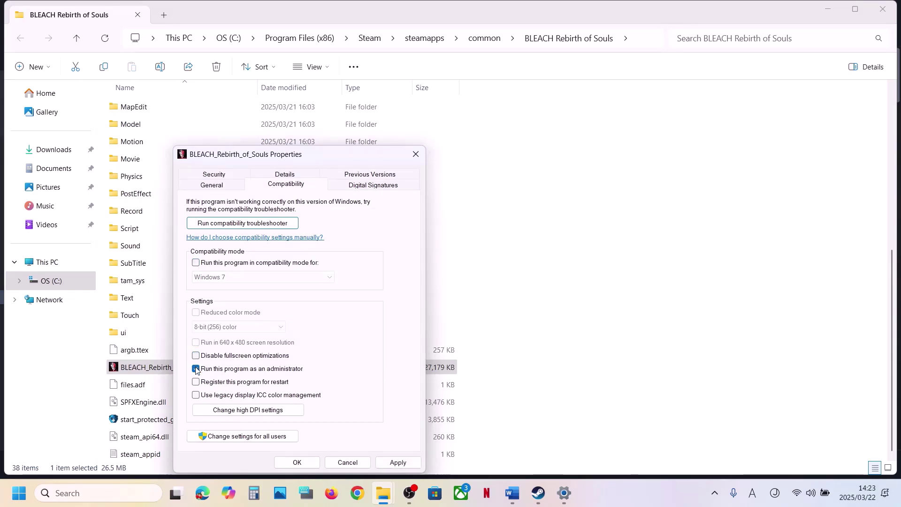
{"action": "left_click", "coordinate": [397, 462]}
{"action": "left_click", "coordinate": [297, 462]}
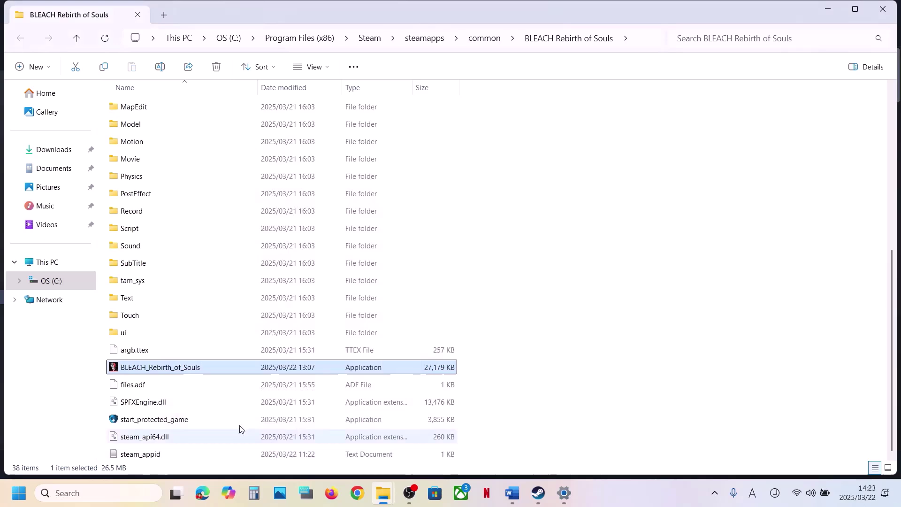
- Return to the Word guide, go to Step 4 about the dedicated graphics card and copy the word "graphics"
{"action": "left_click", "coordinate": [197, 422]}
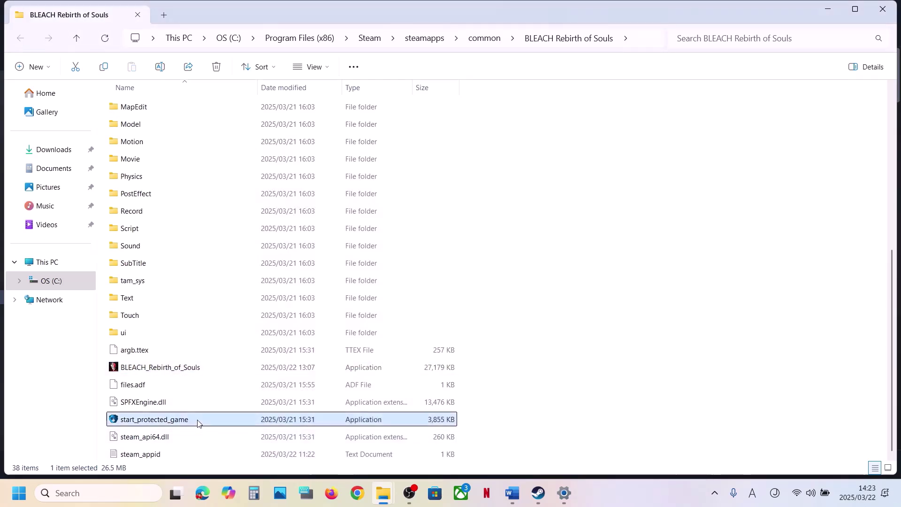
{"action": "left_click", "coordinate": [538, 497]}
{"action": "left_click", "coordinate": [512, 493]}
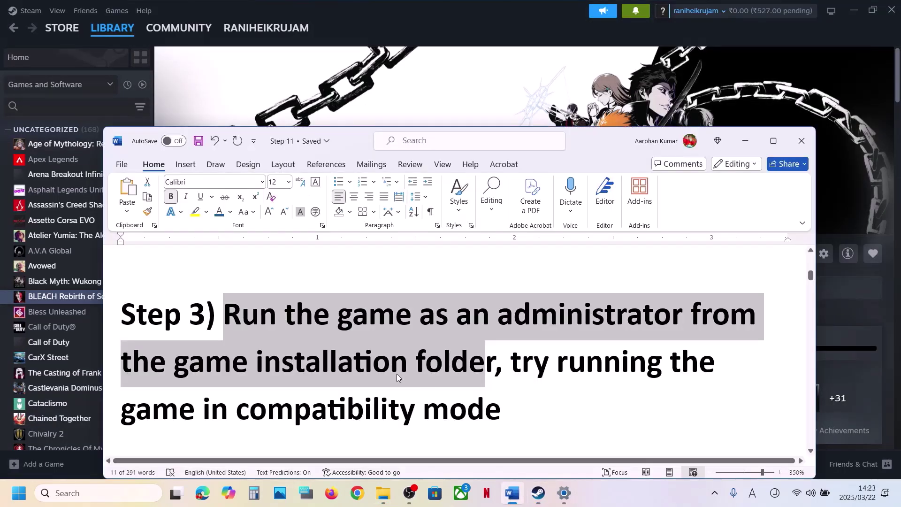
{"action": "scroll", "coordinate": [397, 373], "scroll_direction": "down", "scroll_amount": 2}
{"action": "scroll", "coordinate": [397, 373], "scroll_direction": "down", "scroll_amount": 2}
{"action": "scroll", "coordinate": [655, 388], "scroll_direction": "up", "scroll_amount": 1}
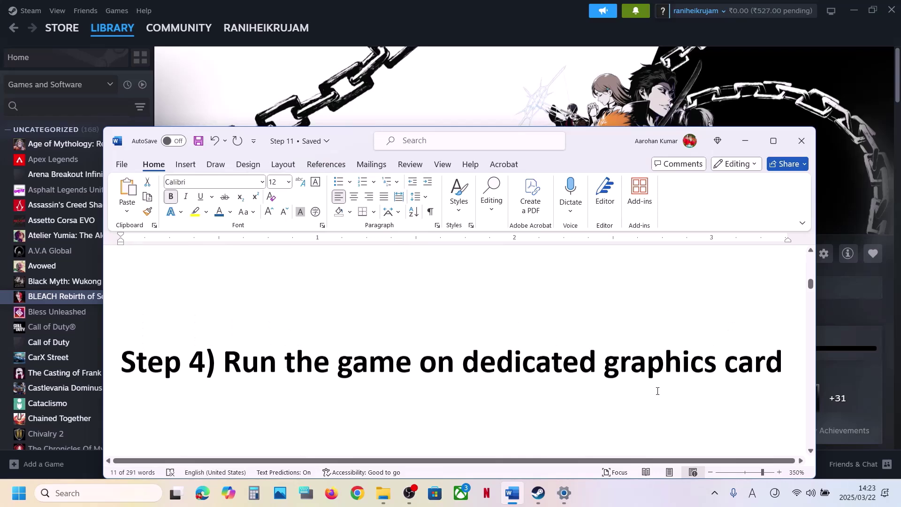
{"action": "double_click", "coordinate": [657, 372]}
{"action": "key", "text": "ctrl+c"}
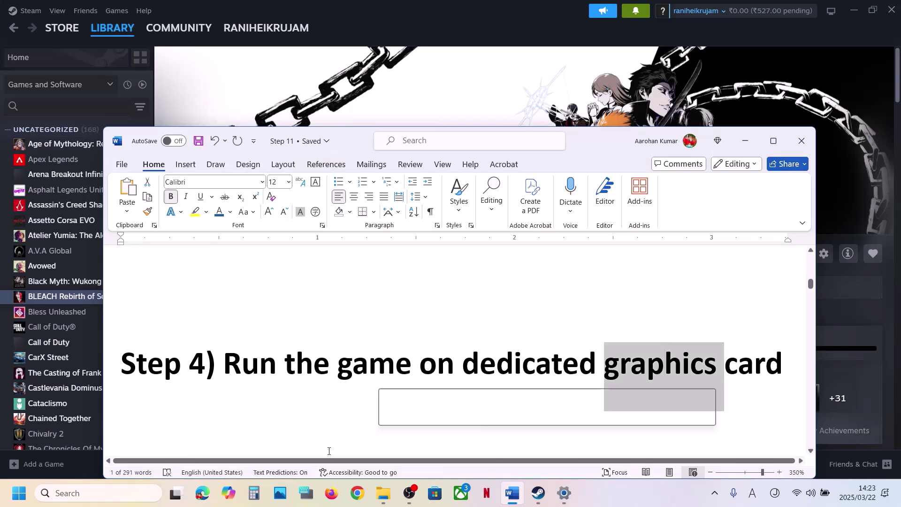
- Search Windows for the copied word "graphics" and open Graphics settings
{"action": "left_click", "coordinate": [149, 499]}
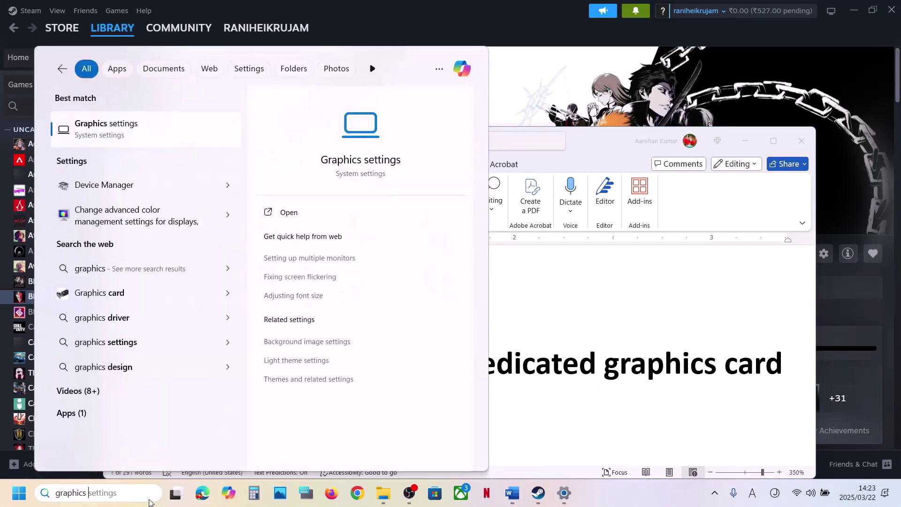
{"action": "key", "text": "ctrl+v"}
{"action": "left_click", "coordinate": [125, 140]}
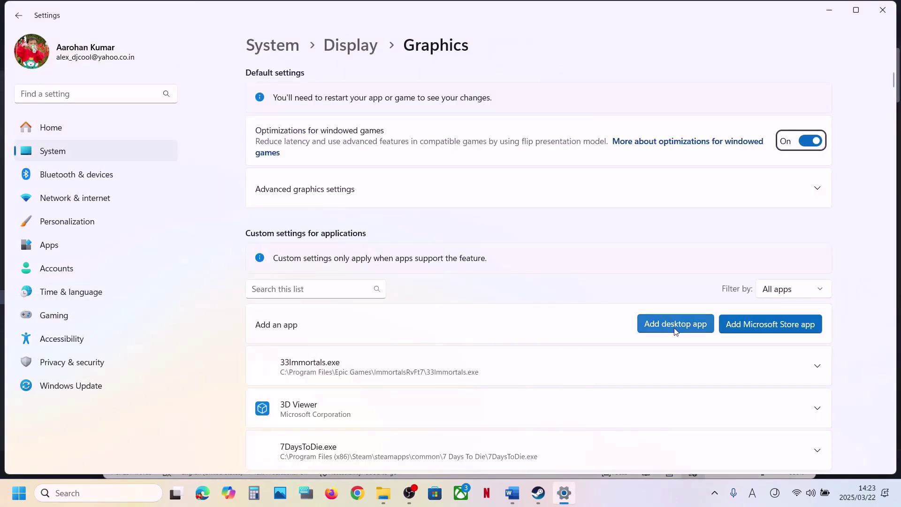
- Add BLEACH_Rebirth_of_Souls from the steamapps\common\BLEACH Rebirth of Souls folder as a desktop app in the custom graphics settings
{"action": "left_click", "coordinate": [675, 330]}
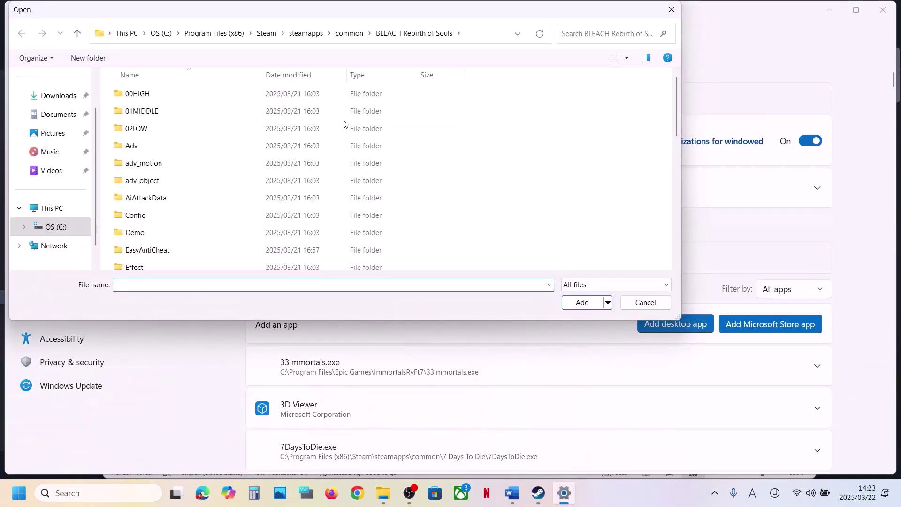
{"action": "left_click", "coordinate": [339, 36]}
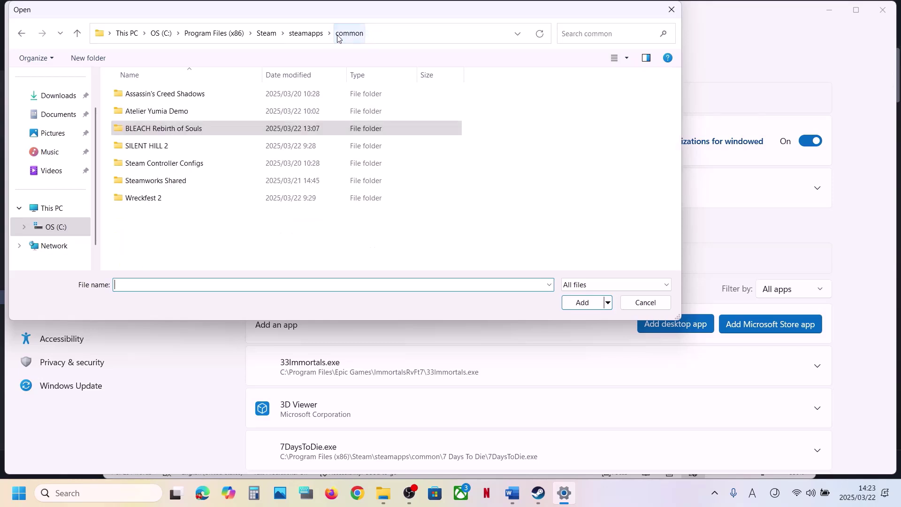
{"action": "left_click", "coordinate": [401, 40]}
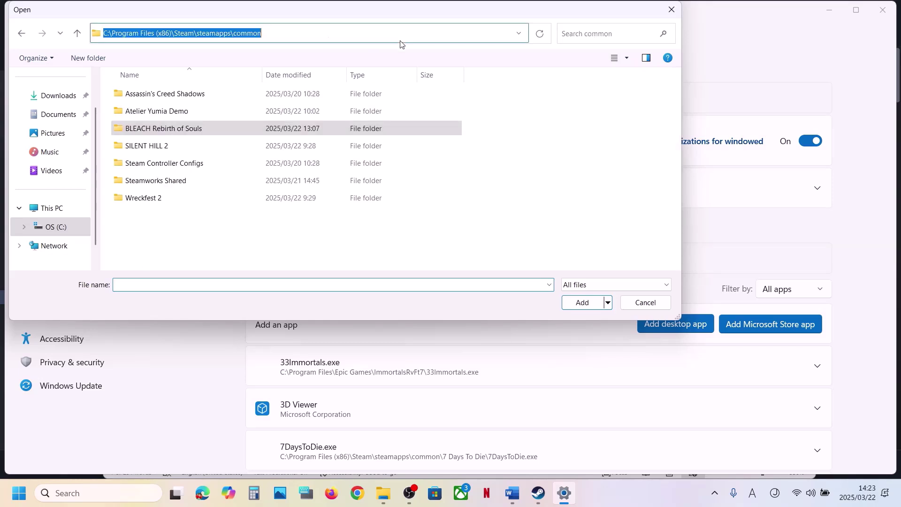
{"action": "double_click", "coordinate": [177, 132]}
{"action": "scroll", "coordinate": [193, 169], "scroll_direction": "down", "scroll_amount": 5}
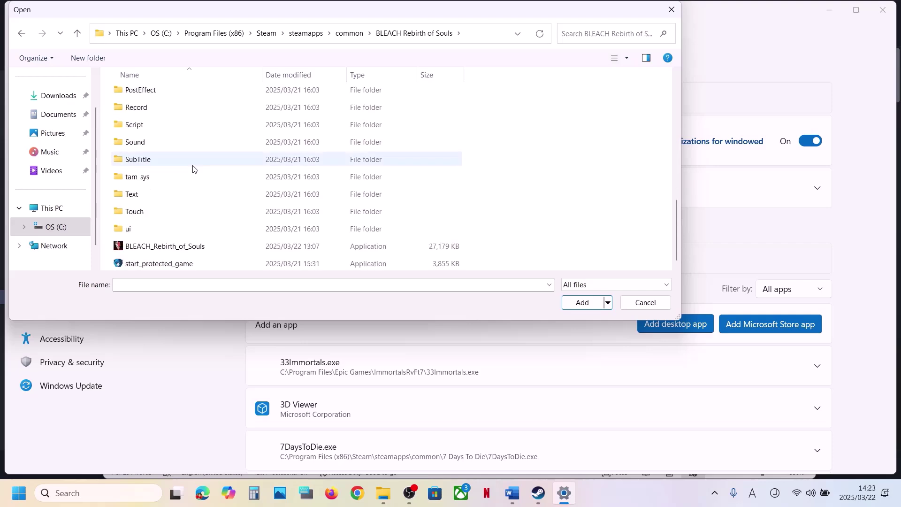
{"action": "left_click", "coordinate": [166, 249]}
{"action": "left_click", "coordinate": [582, 303]}
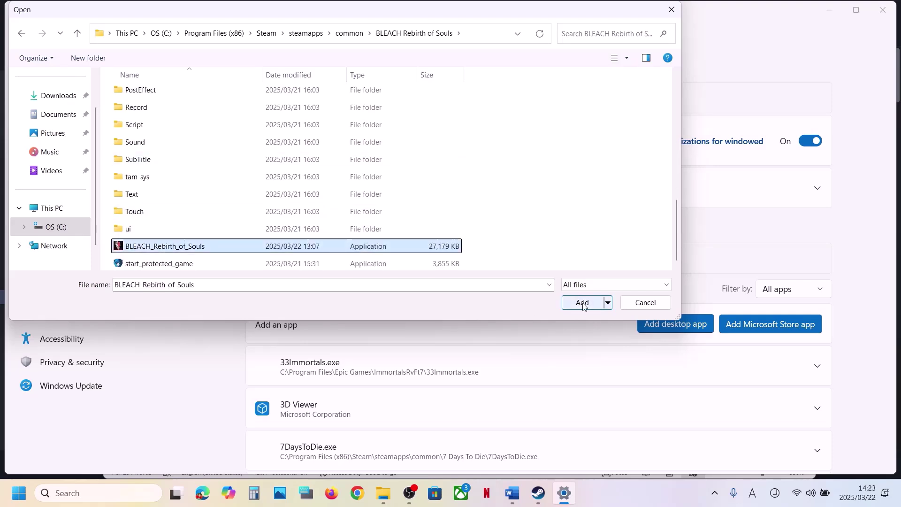
- Set the GPU preference for BLEACH Rebirth of Souls to High Performance (NVIDIA GeForce RTX 3050 Laptop GPU)
{"action": "scroll", "coordinate": [424, 373], "scroll_direction": "down", "scroll_amount": 5}
{"action": "scroll", "coordinate": [424, 373], "scroll_direction": "down", "scroll_amount": 8}
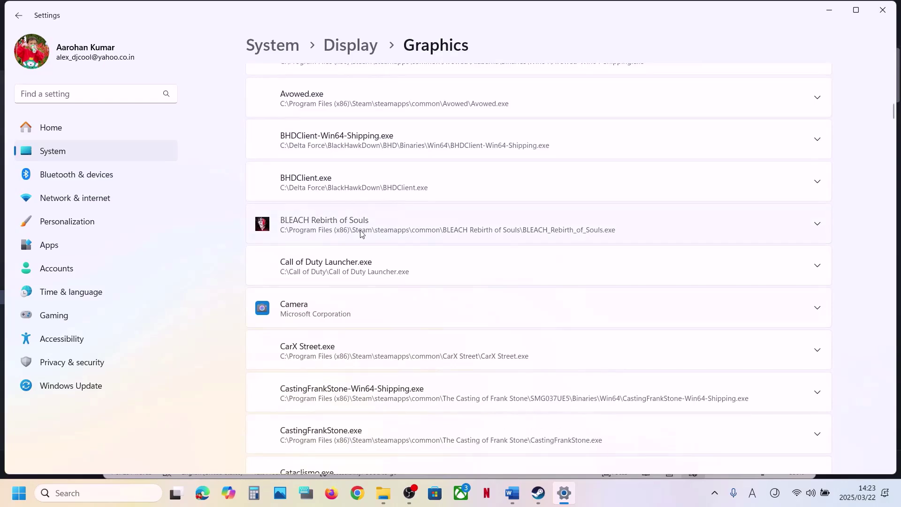
{"action": "left_click", "coordinate": [360, 232]}
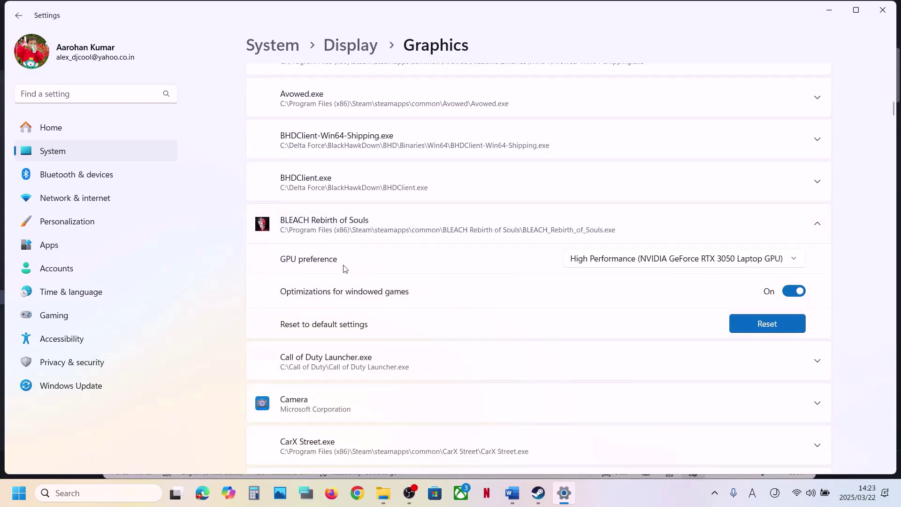
{"action": "left_click", "coordinate": [646, 262]}
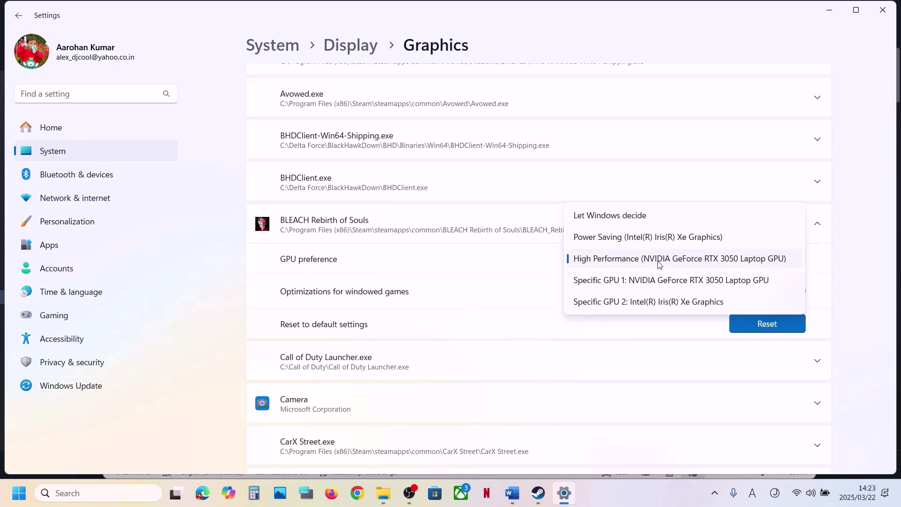
{"action": "left_click", "coordinate": [642, 260]}
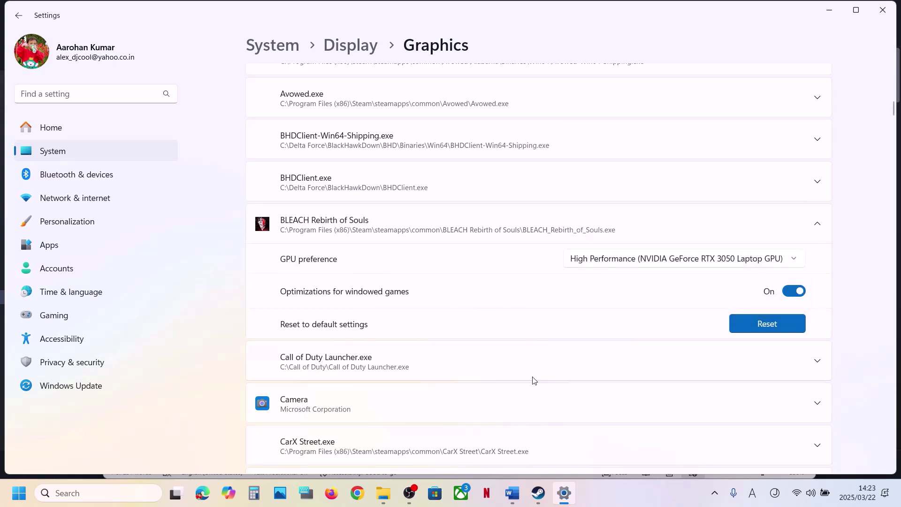
- Return to the Word guide, go to Step 5 about antivirus access and highlight "Windows Security and Firewall"
{"action": "left_click", "coordinate": [512, 492]}
{"action": "scroll", "coordinate": [402, 393], "scroll_direction": "down", "scroll_amount": 3}
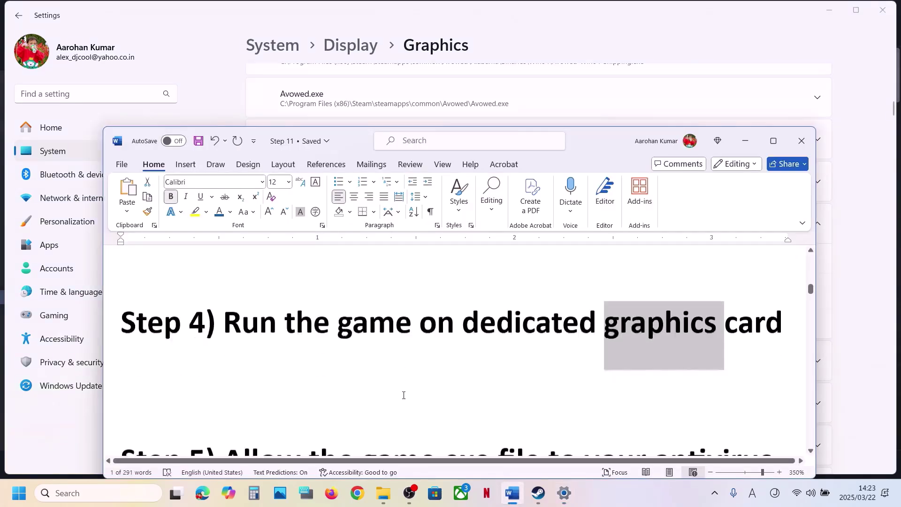
{"action": "left_click_drag", "start_coordinate": [227, 324], "coordinate": [236, 381]}
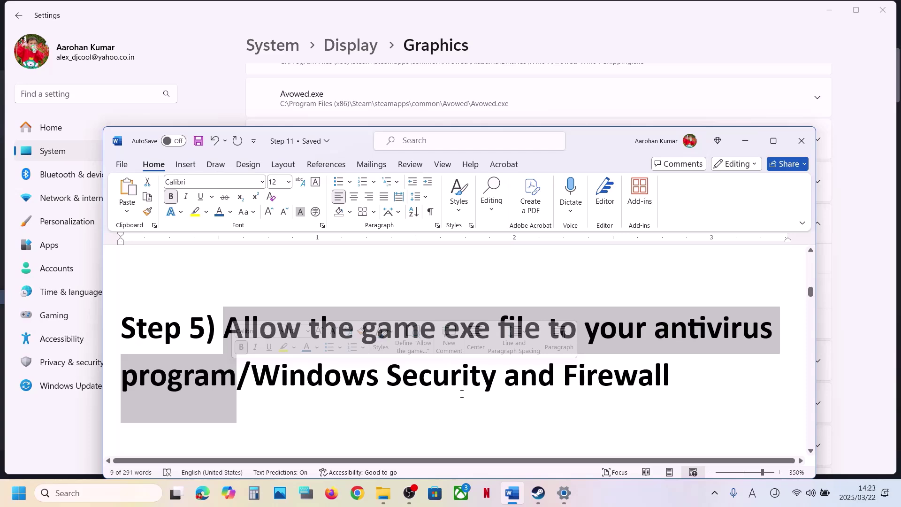
{"action": "left_click", "coordinate": [274, 394]}
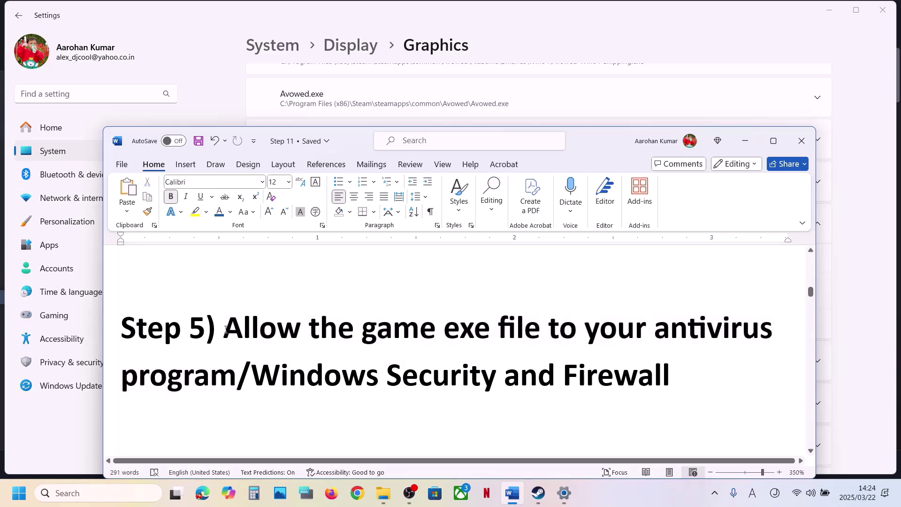
{"action": "left_click_drag", "start_coordinate": [225, 330], "coordinate": [670, 380]}
- Switch back to Settings and open the Windows Security ransomware protection page for allowing apps through Controlled folder access
{"action": "key", "text": "alt+Tab"}
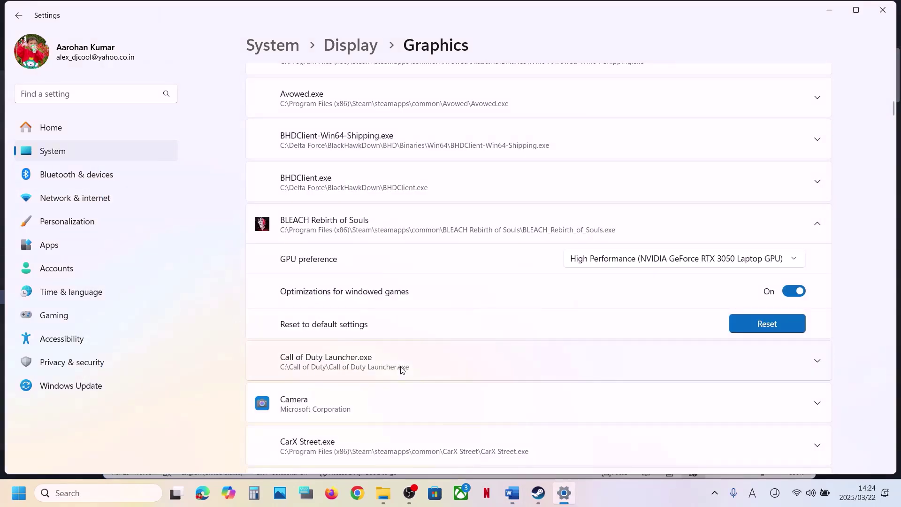
{"action": "left_click", "coordinate": [62, 356]}
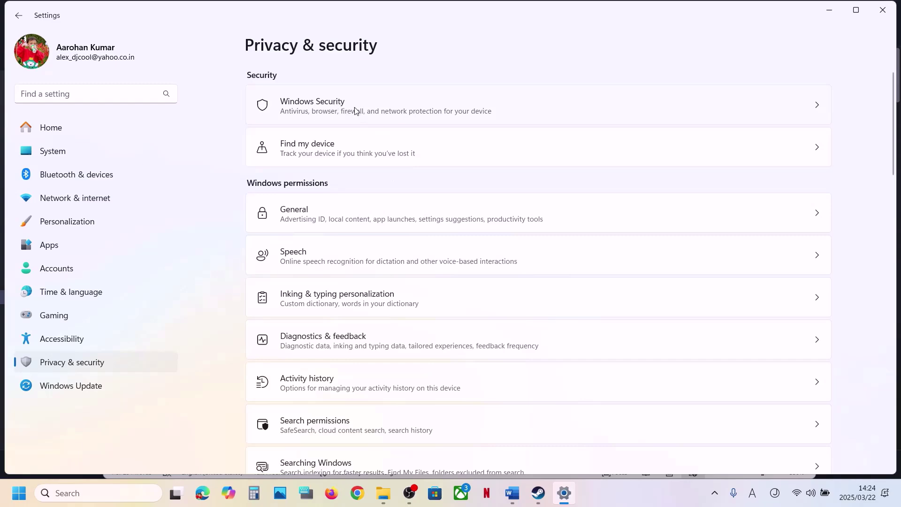
{"action": "left_click", "coordinate": [353, 112]}
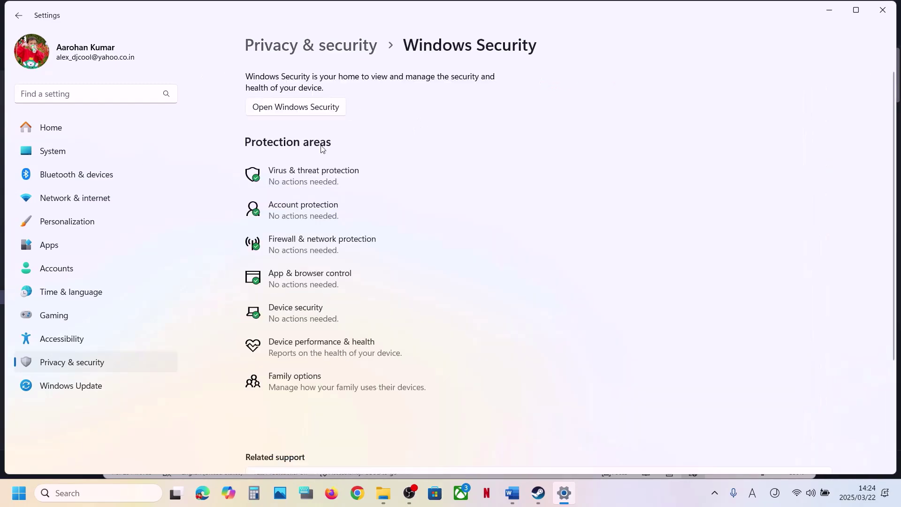
{"action": "left_click", "coordinate": [319, 184]}
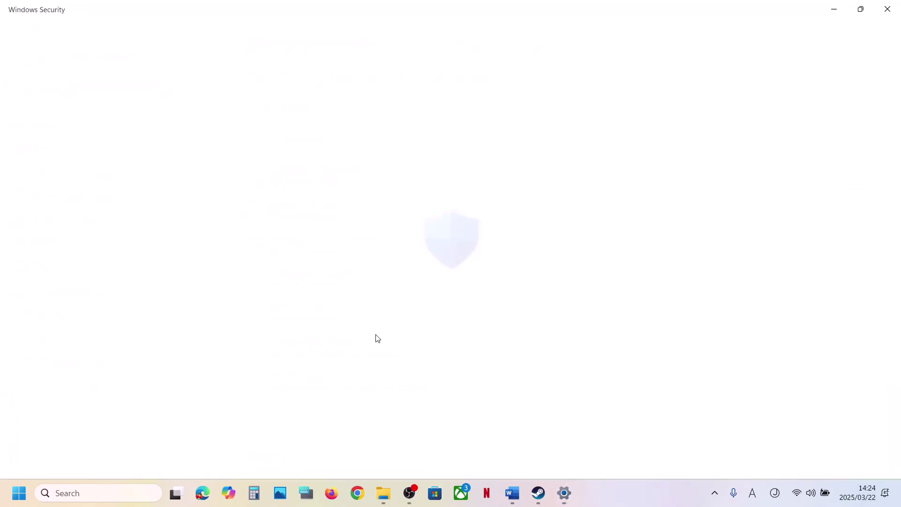
{"action": "scroll", "coordinate": [374, 337], "scroll_direction": "down", "scroll_amount": 4}
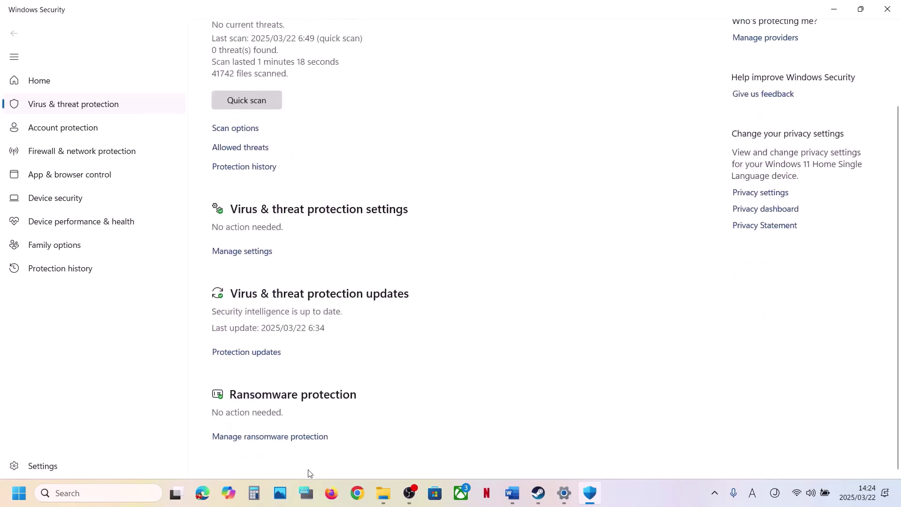
{"action": "scroll", "coordinate": [275, 438], "scroll_direction": "up", "scroll_amount": 1}
{"action": "left_click", "coordinate": [277, 461]}
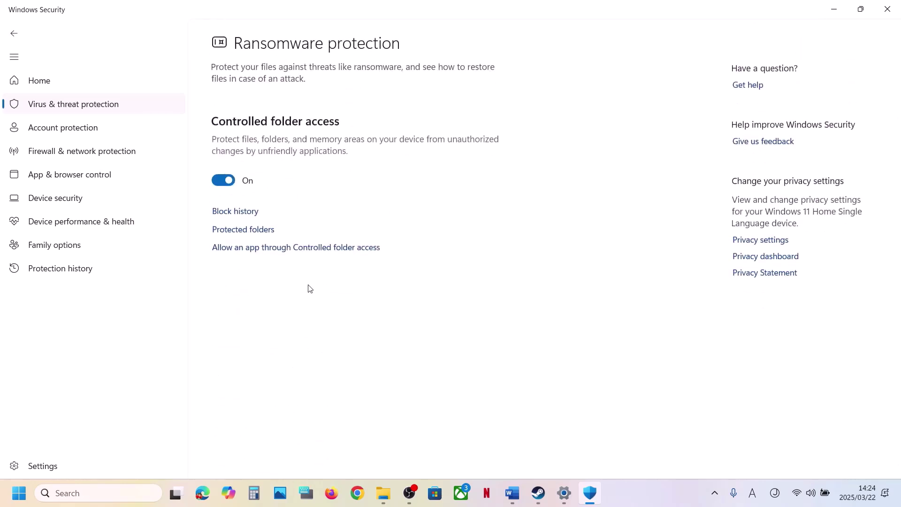
{"action": "left_click", "coordinate": [288, 247]}
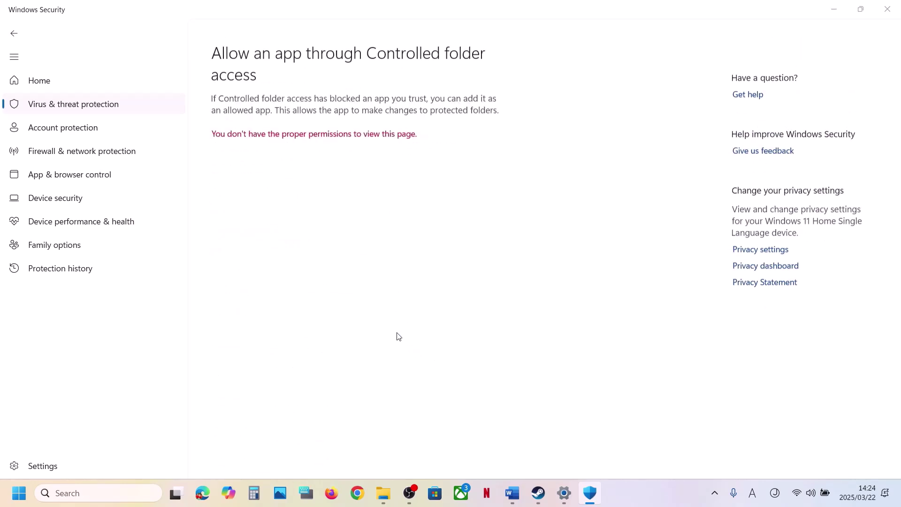
- Add BLEACH_Rebirth_of_Souls from the game's installation folder as an allowed app for Controlled folder access
{"action": "scroll", "coordinate": [300, 150], "scroll_direction": "down", "scroll_amount": 2}
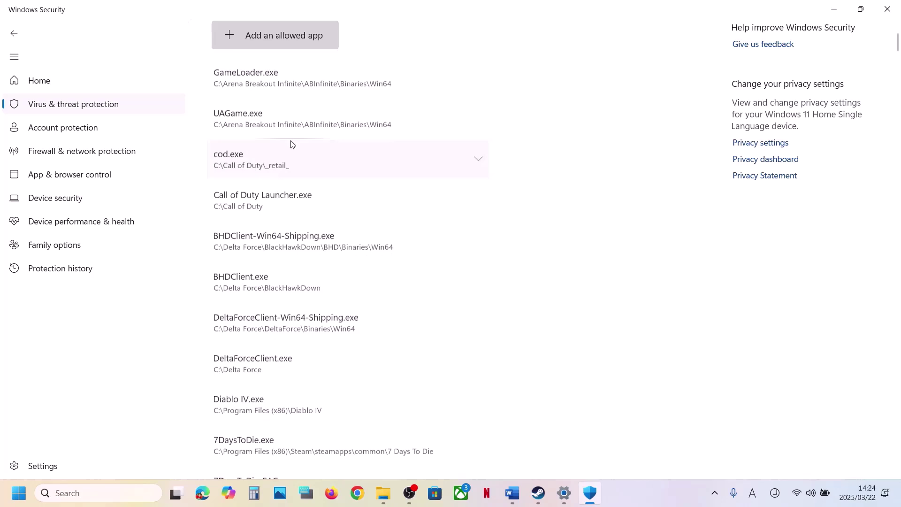
{"action": "left_click", "coordinate": [292, 33]}
{"action": "left_click", "coordinate": [263, 81]}
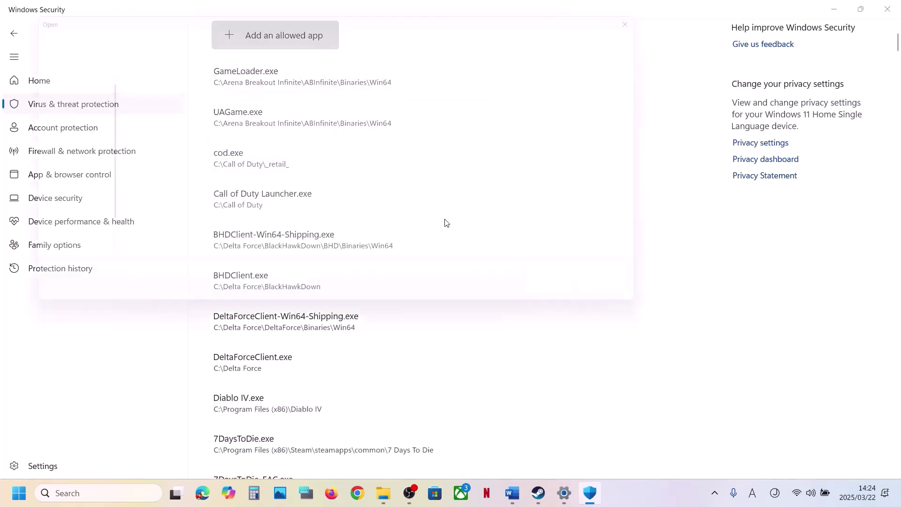
{"action": "scroll", "coordinate": [183, 245], "scroll_direction": "down", "scroll_amount": 7}
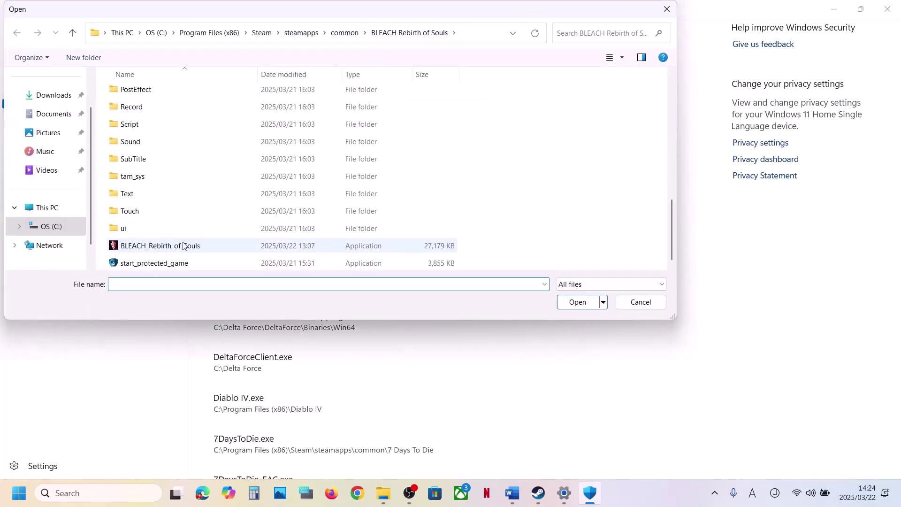
{"action": "left_click", "coordinate": [158, 248]}
{"action": "left_click", "coordinate": [585, 298]}
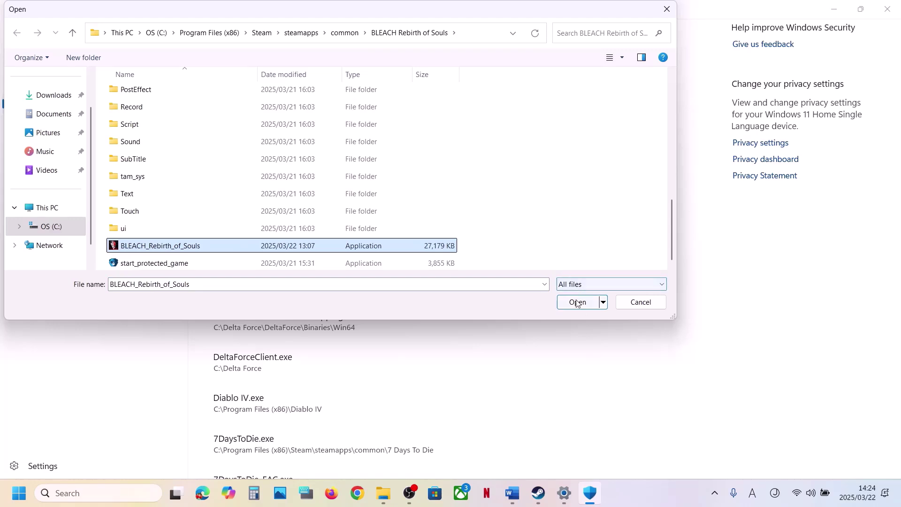
- Add start_protected_game from the game's folder as an allowed app as well, and close Windows Security and Settings
{"action": "left_click", "coordinate": [288, 43]}
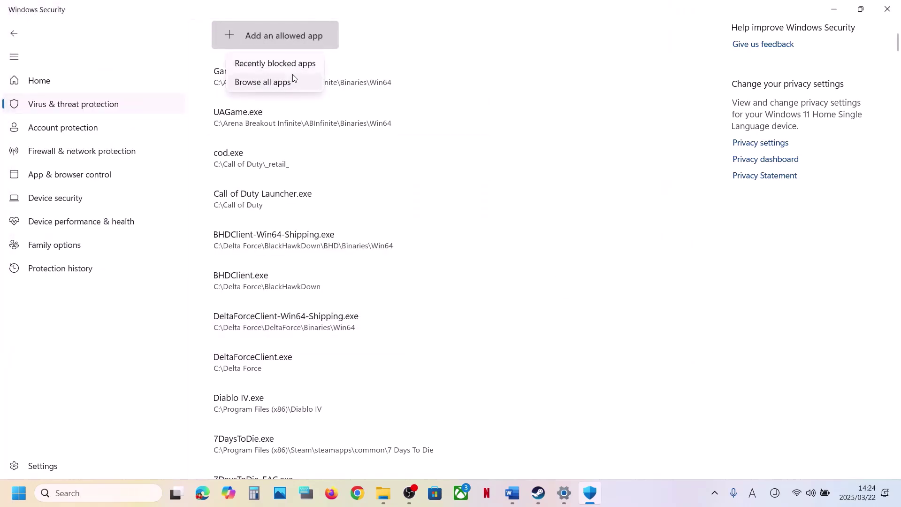
{"action": "left_click", "coordinate": [283, 82]}
{"action": "scroll", "coordinate": [165, 241], "scroll_direction": "down", "scroll_amount": 5}
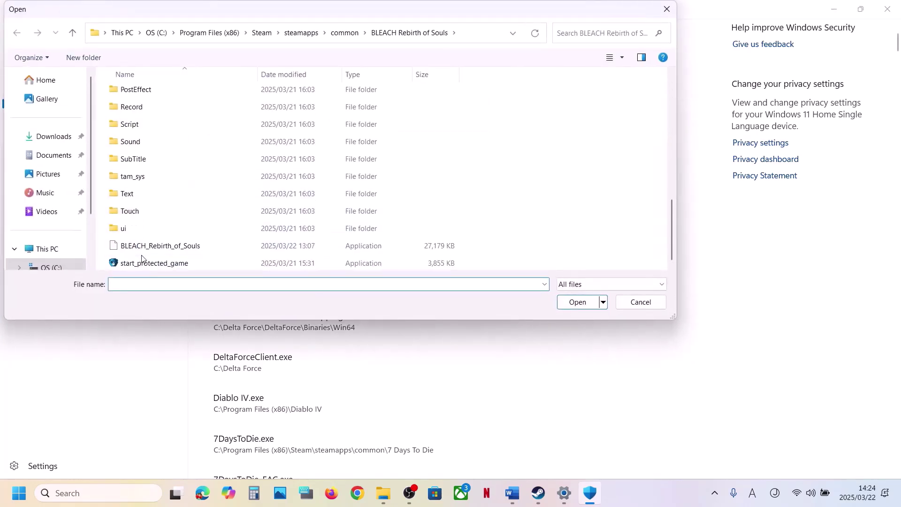
{"action": "left_click", "coordinate": [156, 263]}
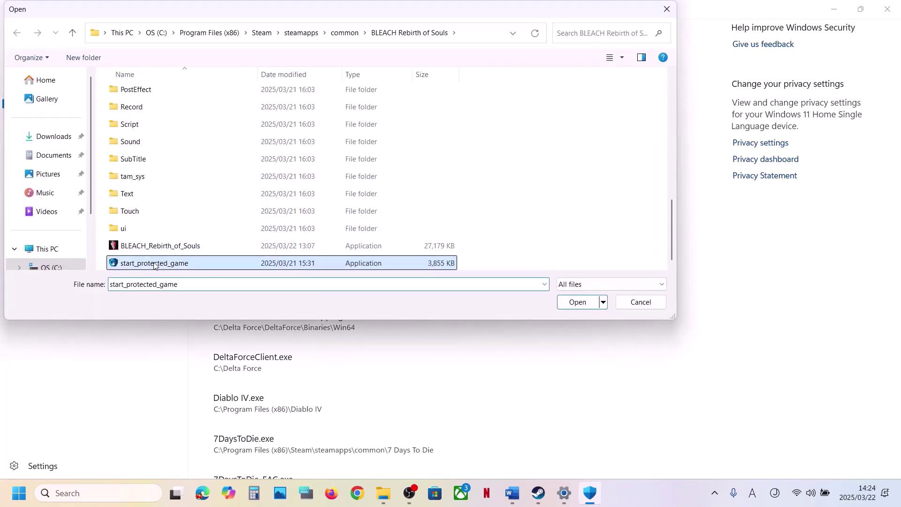
{"action": "left_click", "coordinate": [582, 303]}
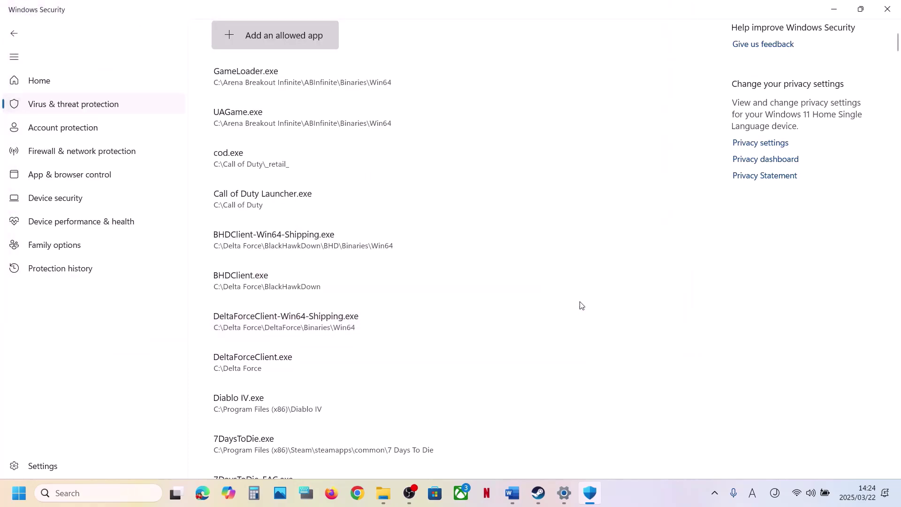
{"action": "left_click", "coordinate": [888, 5]}
{"action": "left_click", "coordinate": [890, 14]}
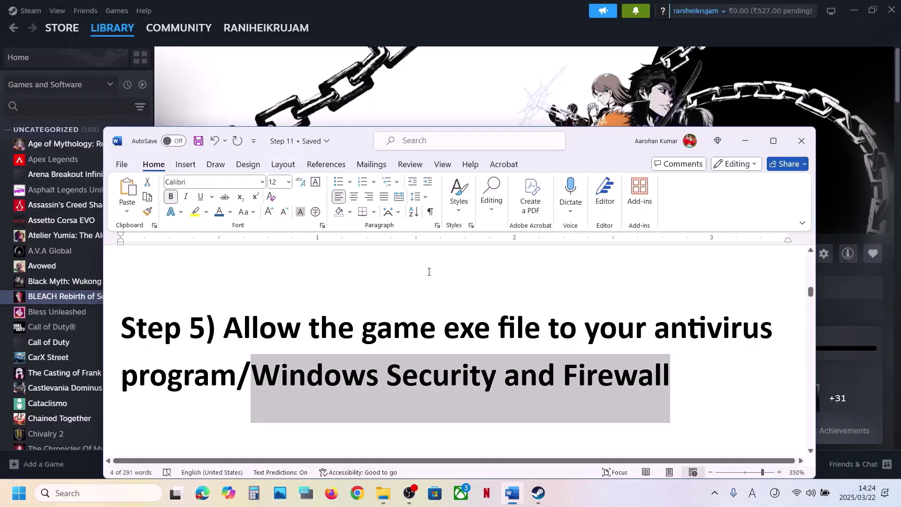
- Go to Step 6 of the Word guide, highlight the download cache instruction and switch to Steam
{"action": "scroll", "coordinate": [429, 271], "scroll_direction": "down", "scroll_amount": 8}
{"action": "scroll", "coordinate": [429, 271], "scroll_direction": "up", "scroll_amount": 1}
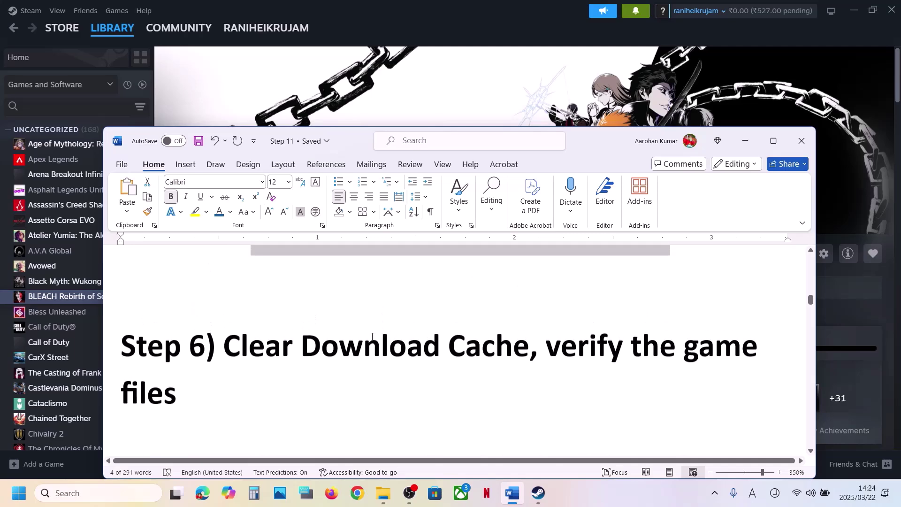
{"action": "left_click_drag", "start_coordinate": [279, 349], "coordinate": [529, 350]}
{"action": "left_click", "coordinate": [546, 121]}
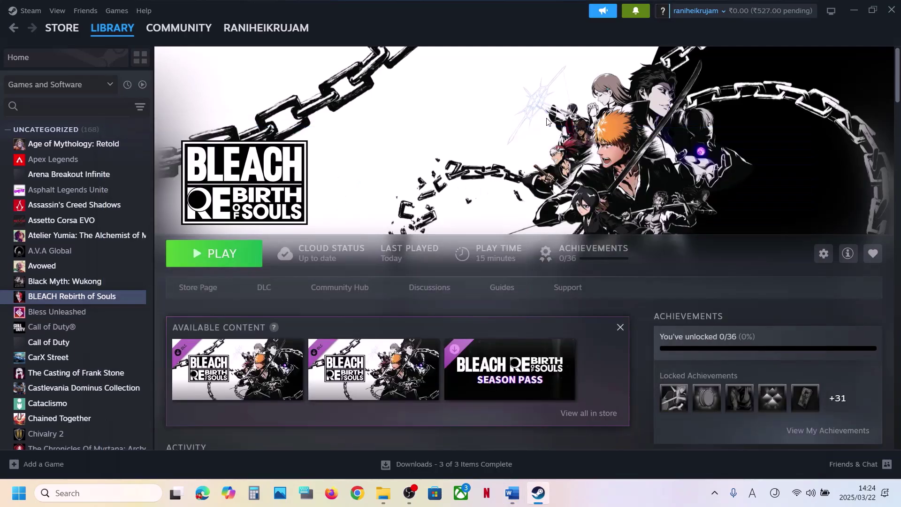
- Bring up the Clear Download Cache confirmation in Steam's Downloads settings, cancel it and close the settings
{"action": "left_click", "coordinate": [30, 12]}
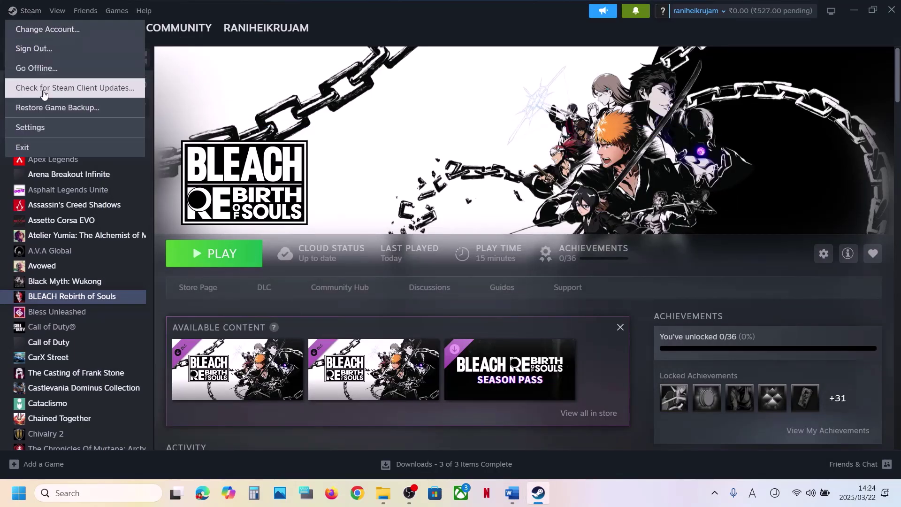
{"action": "left_click", "coordinate": [34, 130]}
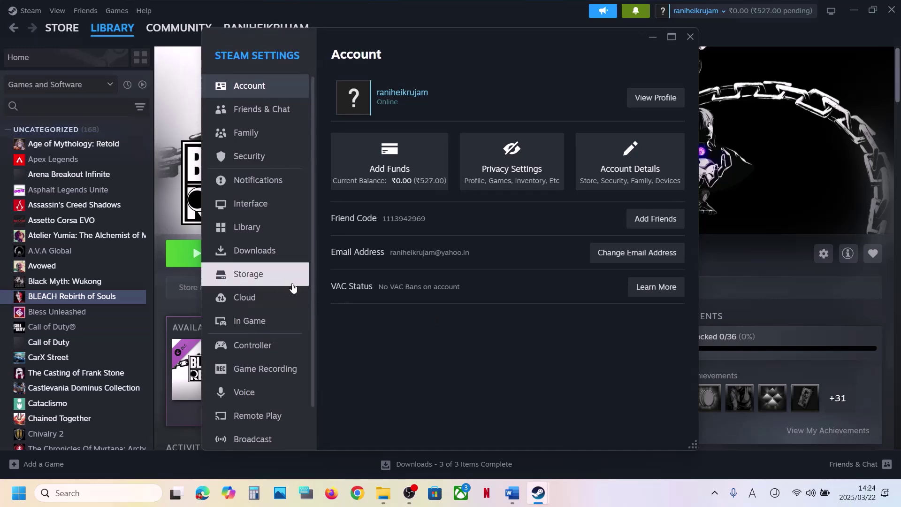
{"action": "left_click", "coordinate": [265, 252]}
{"action": "scroll", "coordinate": [594, 311], "scroll_direction": "down", "scroll_amount": 5}
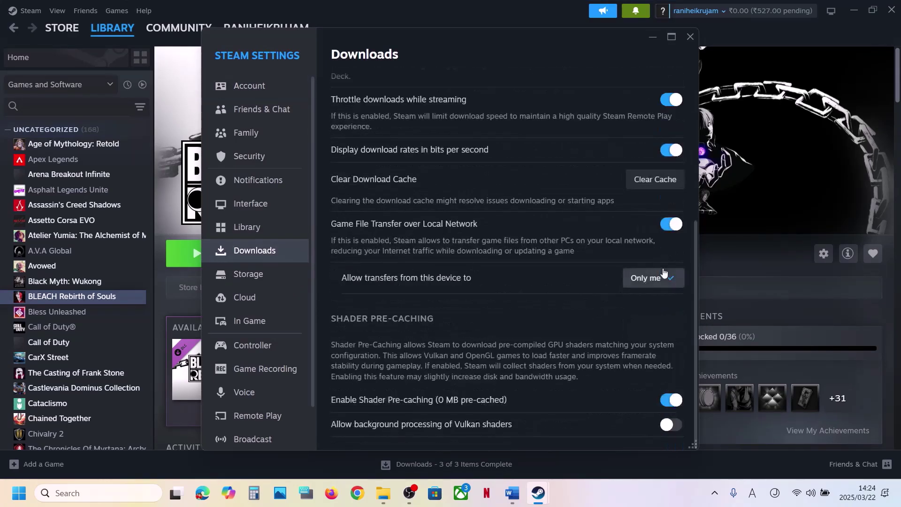
{"action": "left_click", "coordinate": [662, 190]}
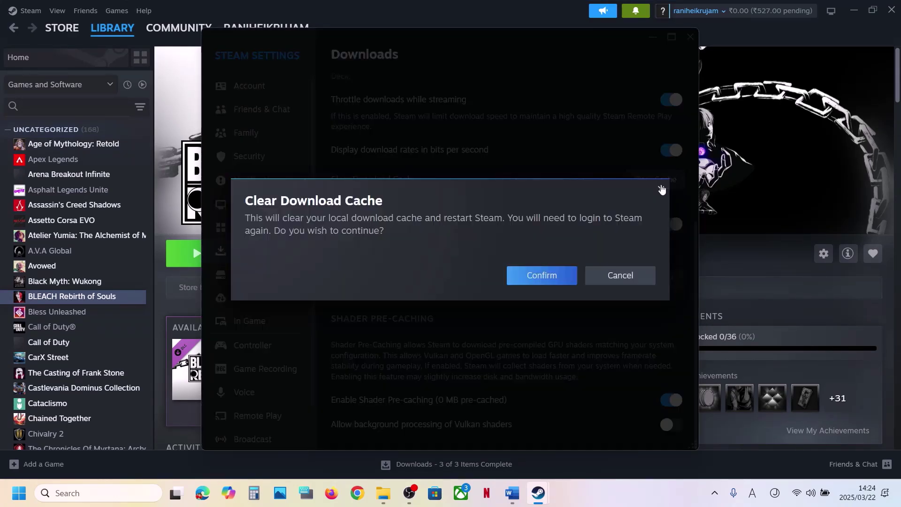
{"action": "left_click", "coordinate": [614, 280]}
{"action": "left_click", "coordinate": [728, 241]}
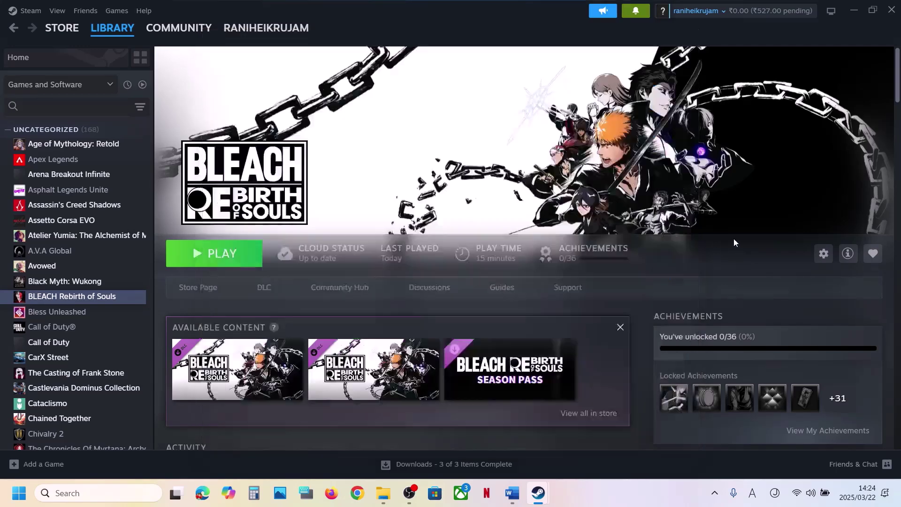
- View the file integrity verification option in the Installed Files properties of BLEACH Rebirth of Souls and close the properties
{"action": "right_click", "coordinate": [93, 301]}
{"action": "left_click", "coordinate": [125, 384]}
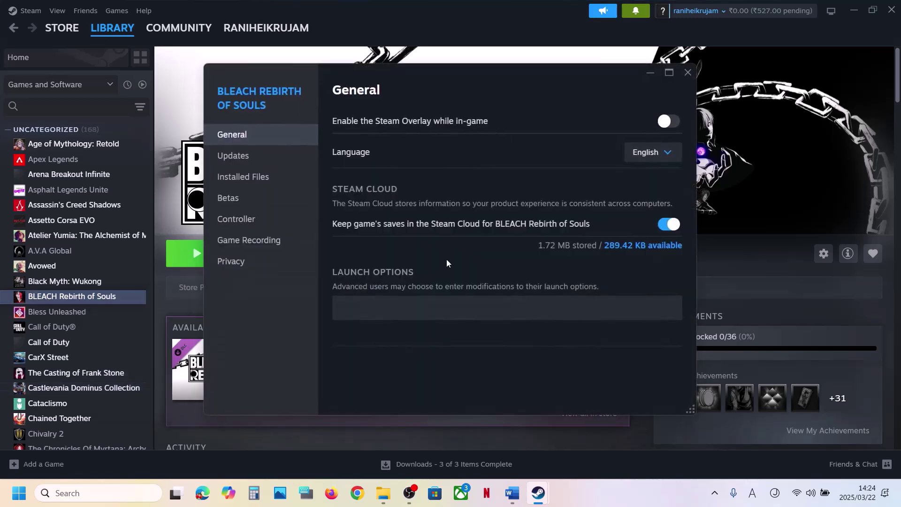
{"action": "left_click", "coordinate": [263, 180]}
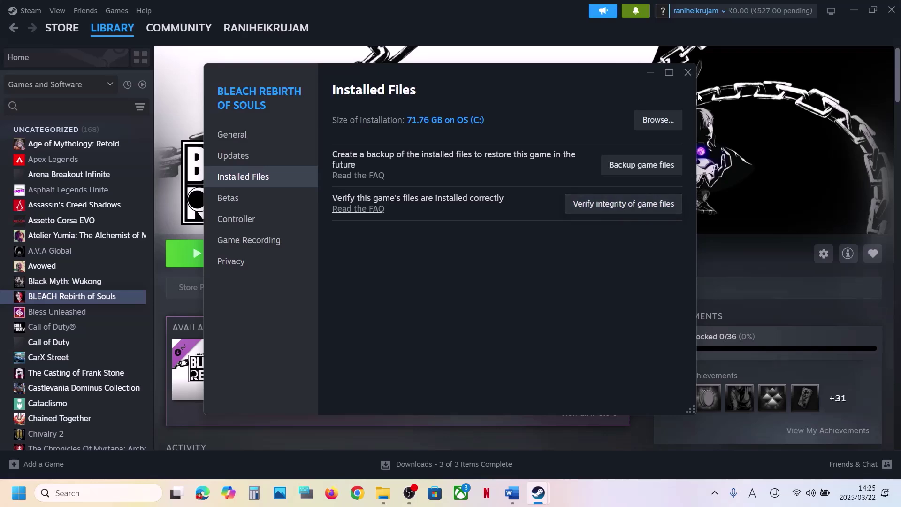
{"action": "left_click", "coordinate": [687, 73]}
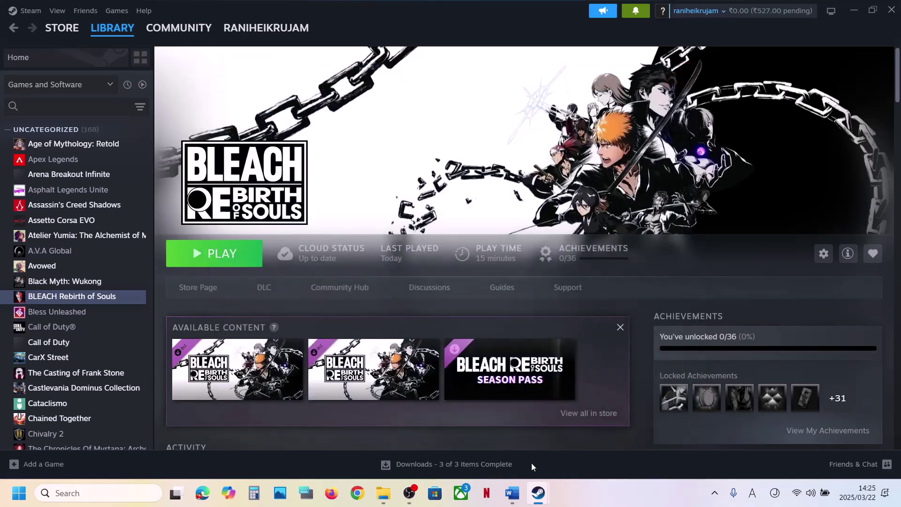
- Return to the Word guide, read Step 7 about renaming or deleting save game files and highlight its backup warning
{"action": "left_click", "coordinate": [512, 502]}
{"action": "scroll", "coordinate": [416, 372], "scroll_direction": "down", "scroll_amount": 5}
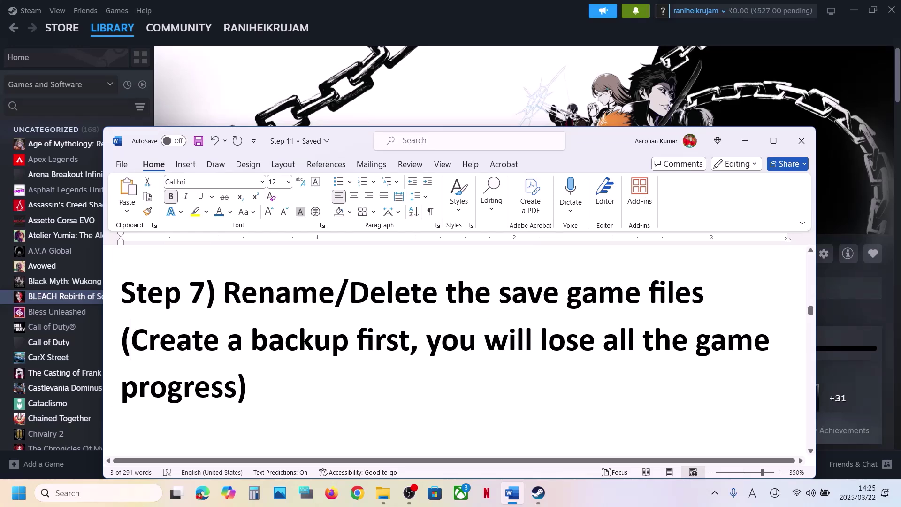
{"action": "left_click_drag", "start_coordinate": [182, 342], "coordinate": [237, 390]}
{"action": "left_click", "coordinate": [659, 73]}
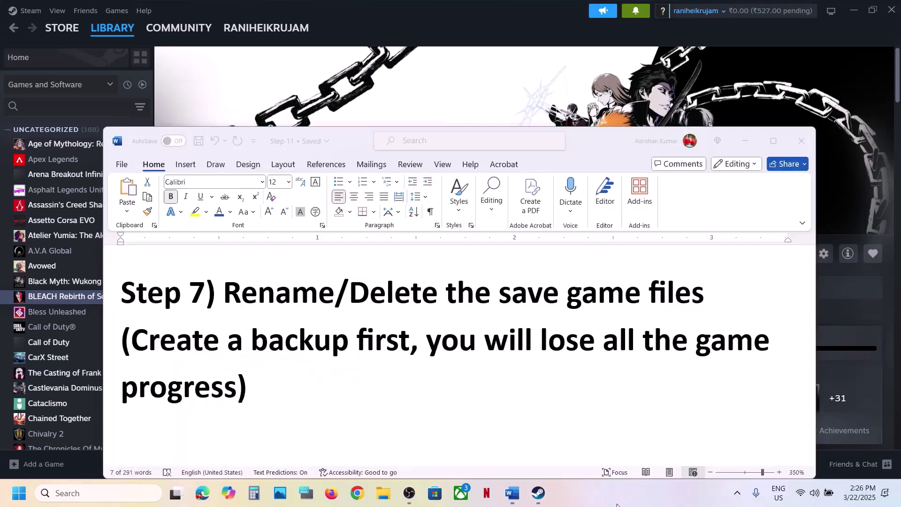
- Switch to File Explorer and open the user's profile folder under Users on the OS (C:) drive
{"action": "left_click", "coordinate": [659, 106]}
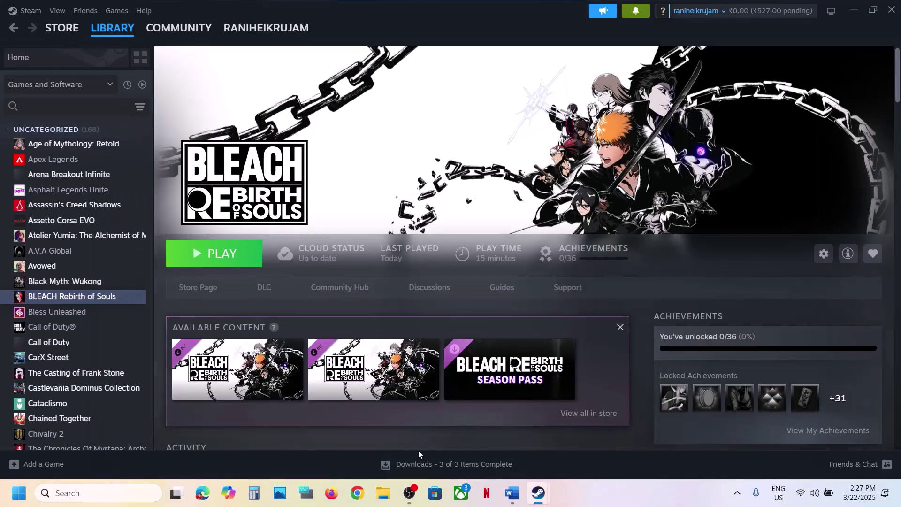
{"action": "left_click", "coordinate": [384, 493]}
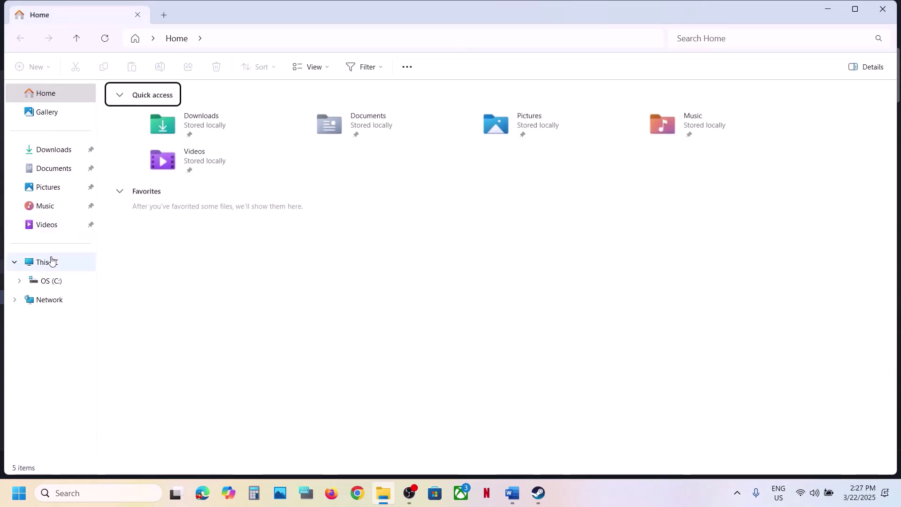
{"action": "left_click", "coordinate": [52, 261]}
{"action": "double_click", "coordinate": [218, 104]}
{"action": "scroll", "coordinate": [180, 319], "scroll_direction": "down", "scroll_amount": 3}
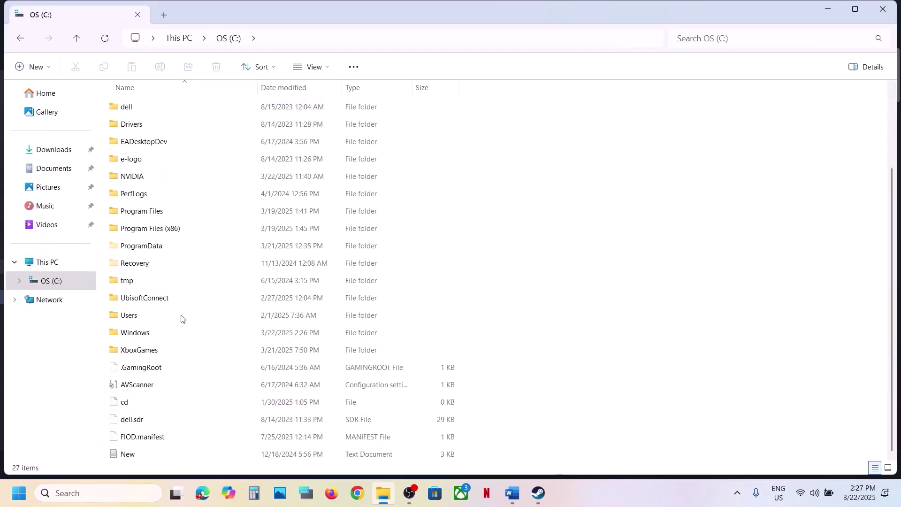
{"action": "double_click", "coordinate": [146, 319]}
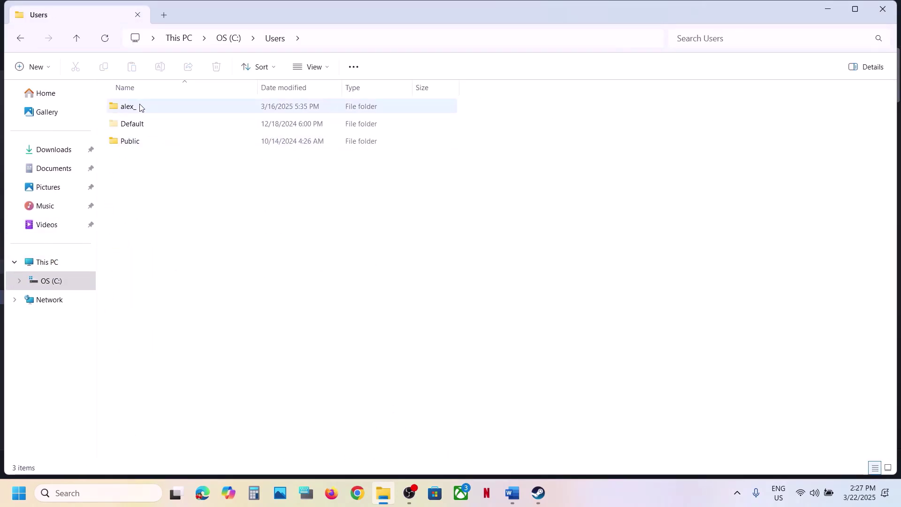
{"action": "double_click", "coordinate": [139, 107]}
- Check the view options for showing hidden items and open the Roaming folder inside AppData
{"action": "left_click", "coordinate": [145, 230]}
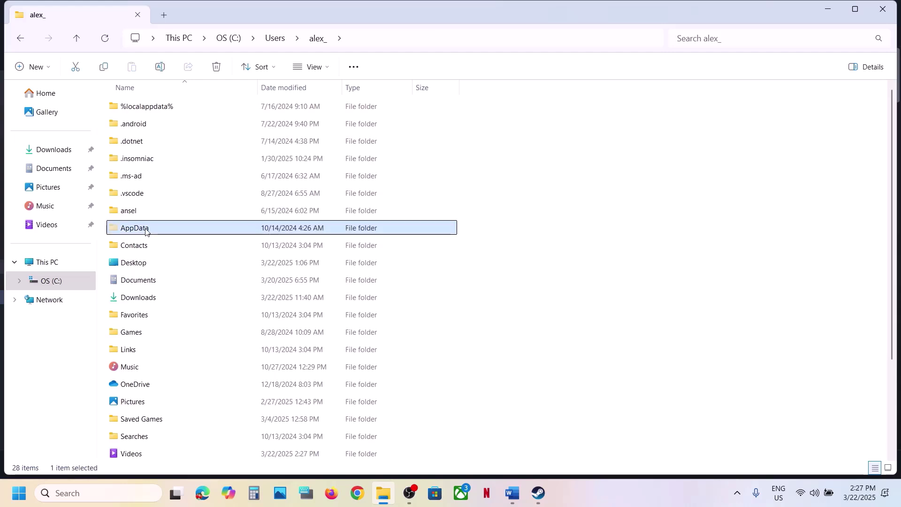
{"action": "left_click", "coordinate": [319, 67]}
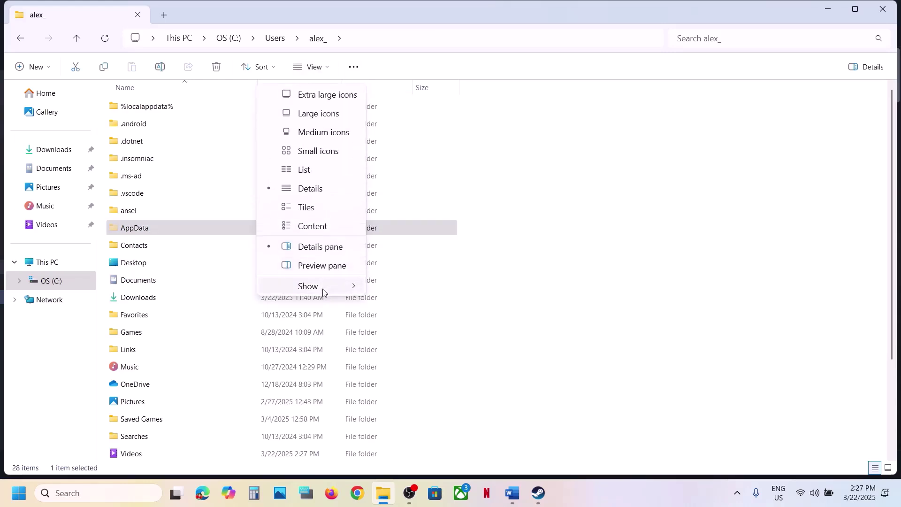
{"action": "left_click", "coordinate": [162, 229]}
{"action": "double_click", "coordinate": [163, 228]}
{"action": "left_click", "coordinate": [142, 145]}
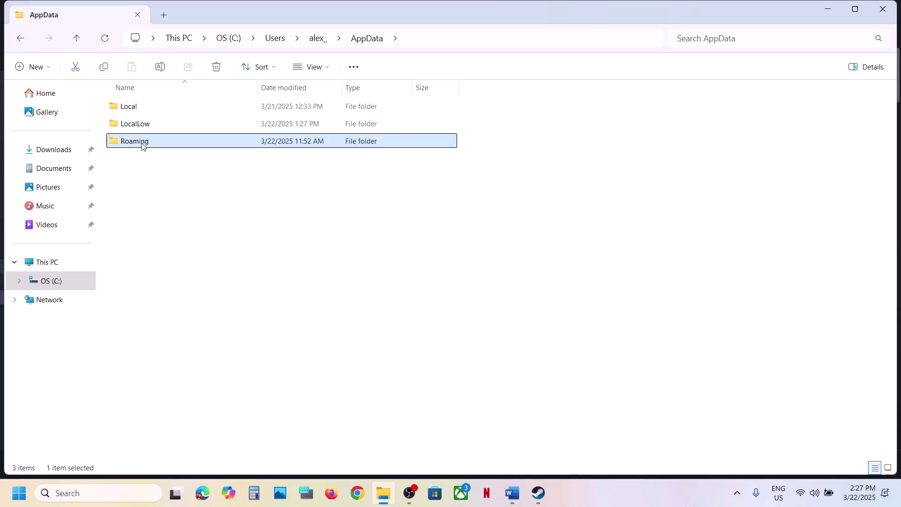
{"action": "double_click", "coordinate": [141, 145]}
- Back up the BLEACH Rebirth of Souls save folder by copying it to the desktop and move the copy to an empty area
{"action": "left_click", "coordinate": [181, 232]}
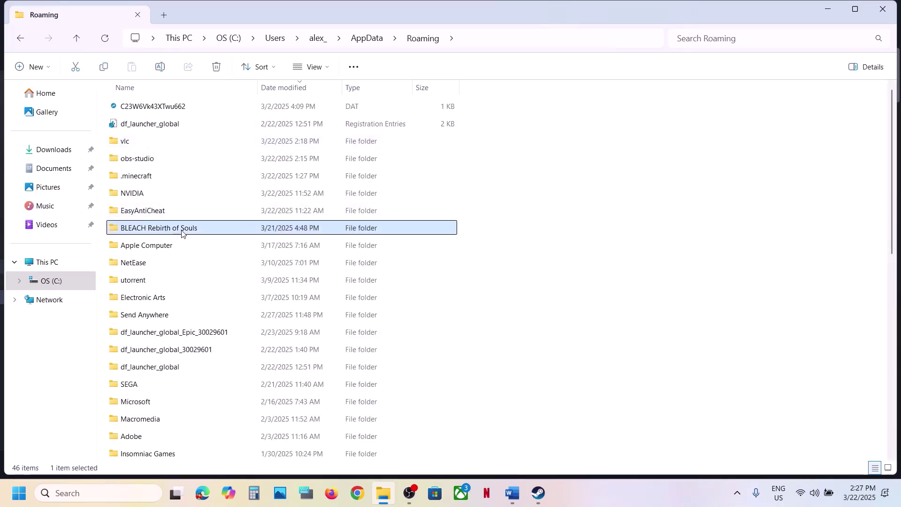
{"action": "right_click", "coordinate": [182, 233]}
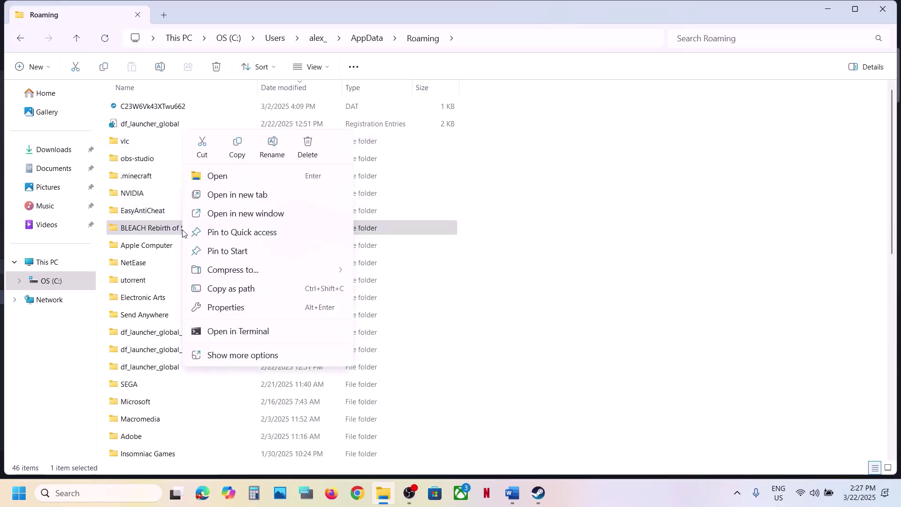
{"action": "left_click", "coordinate": [237, 147]}
{"action": "key", "text": "super+d"}
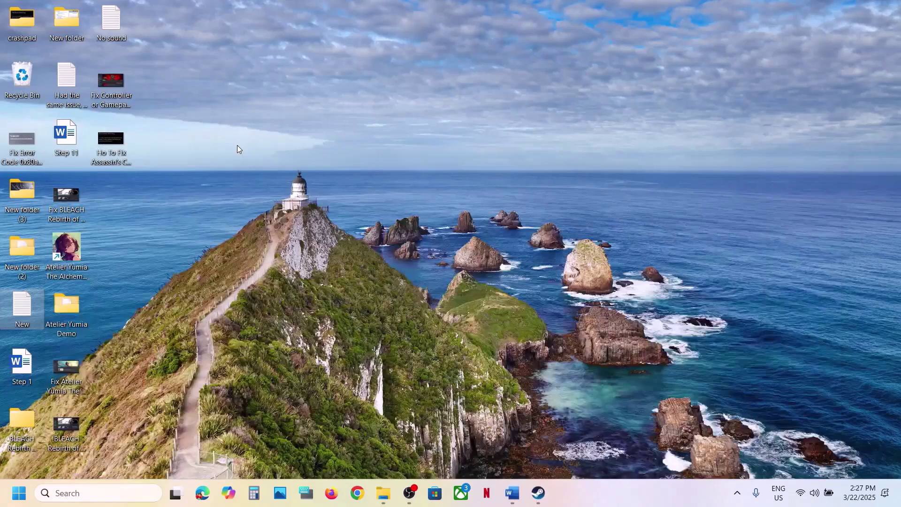
{"action": "key", "text": "ctrl+v"}
{"action": "left_click", "coordinate": [372, 186]}
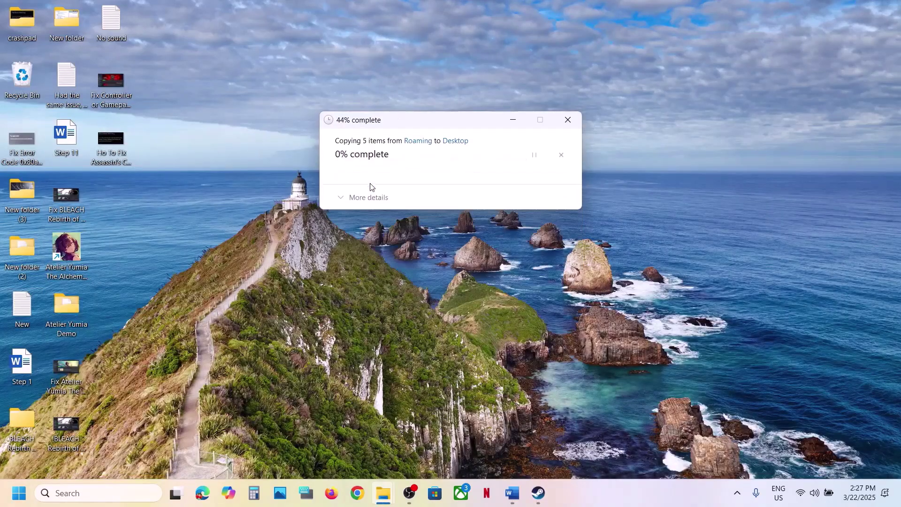
{"action": "left_click_drag", "start_coordinate": [24, 423], "coordinate": [354, 152]}
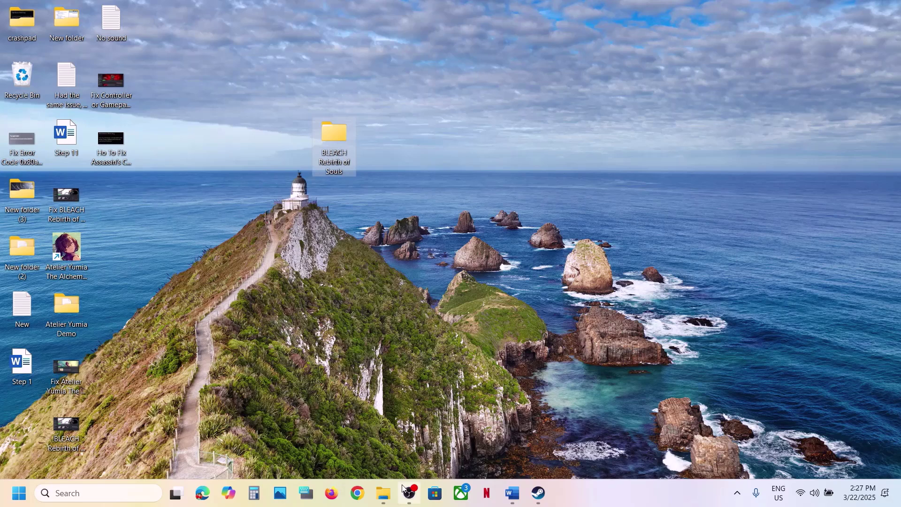
- Rename the original save folder in Roaming as BLEACH Rebirth of Souls.old
{"action": "left_click", "coordinate": [383, 493]}
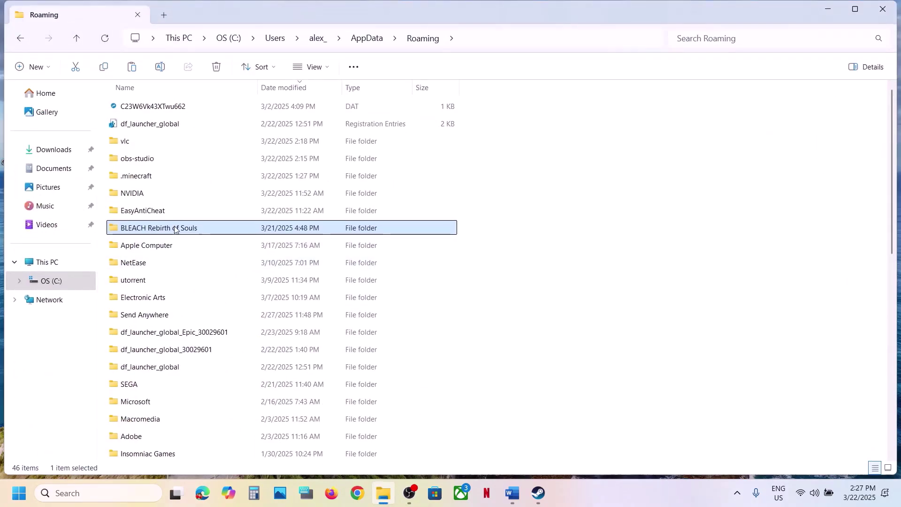
{"action": "right_click", "coordinate": [174, 229]}
{"action": "left_click", "coordinate": [300, 144]}
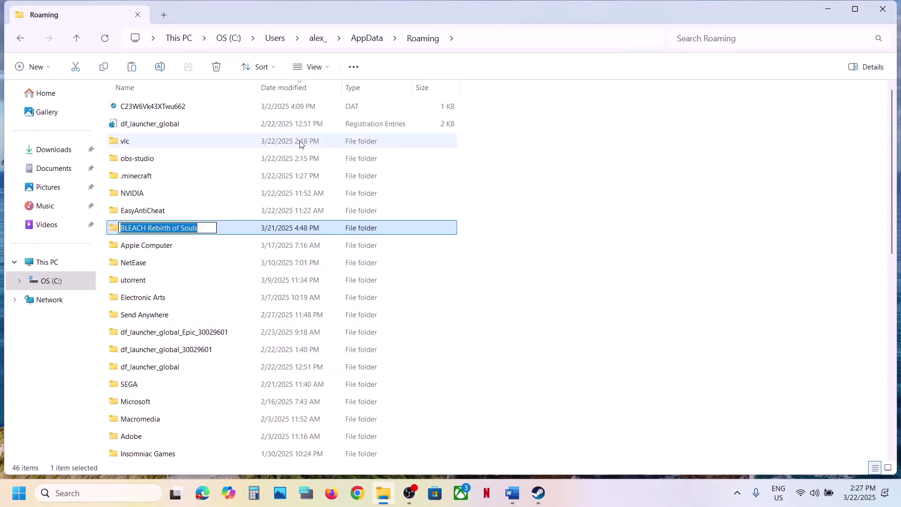
{"action": "left_click", "coordinate": [210, 224]}
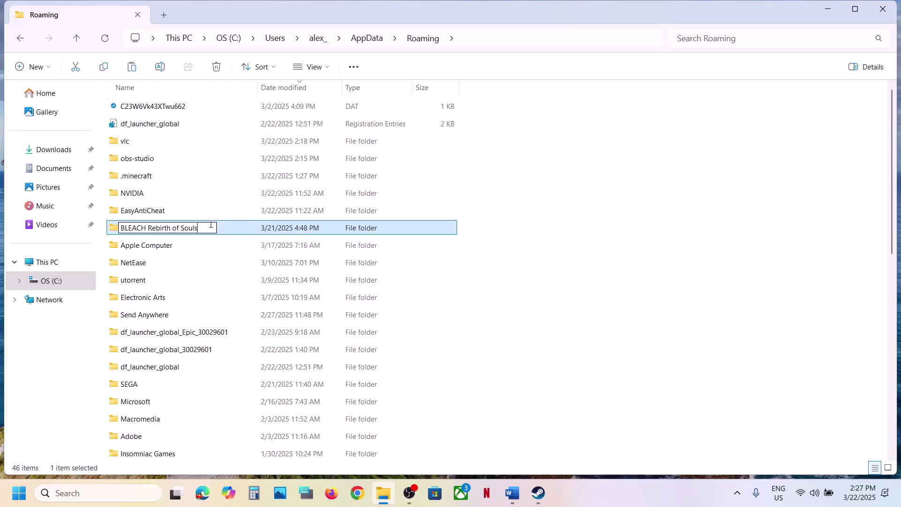
{"action": "type", "text": ".old"}
{"action": "left_click", "coordinate": [635, 261]}
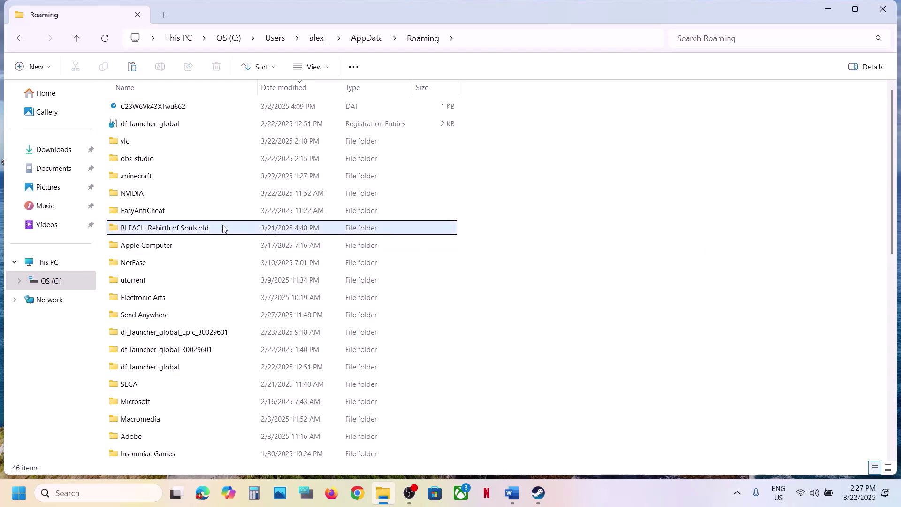
{"action": "mouse_move", "coordinate": [195, 234]}
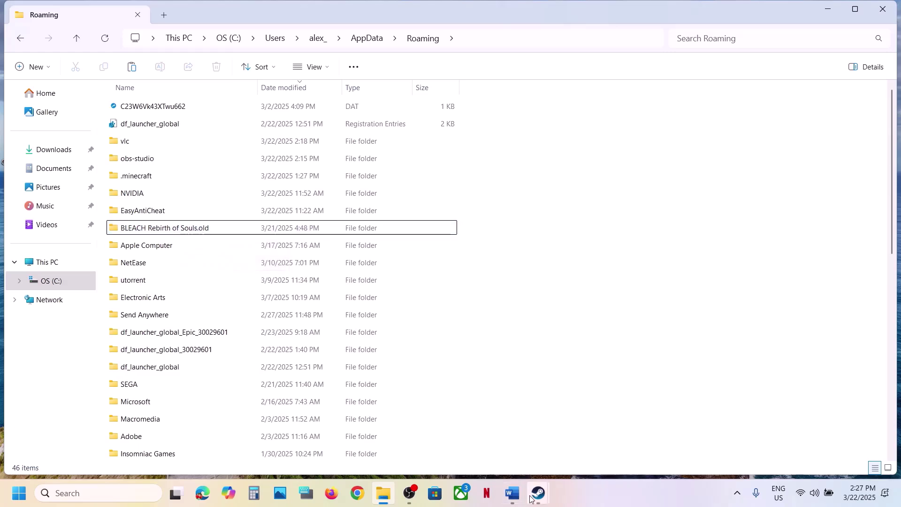
- Return to the Word guide, go to Step 8 about a clean graphics driver installation and highlight the AMD support link
{"action": "mouse_move", "coordinate": [531, 498]}
{"action": "left_click", "coordinate": [515, 462]}
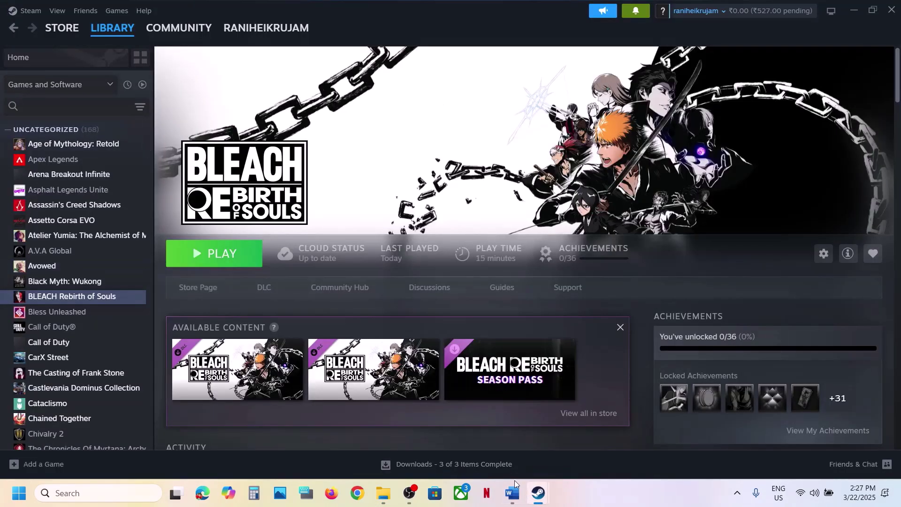
{"action": "left_click", "coordinate": [513, 495]}
{"action": "scroll", "coordinate": [374, 340], "scroll_direction": "down", "scroll_amount": 5}
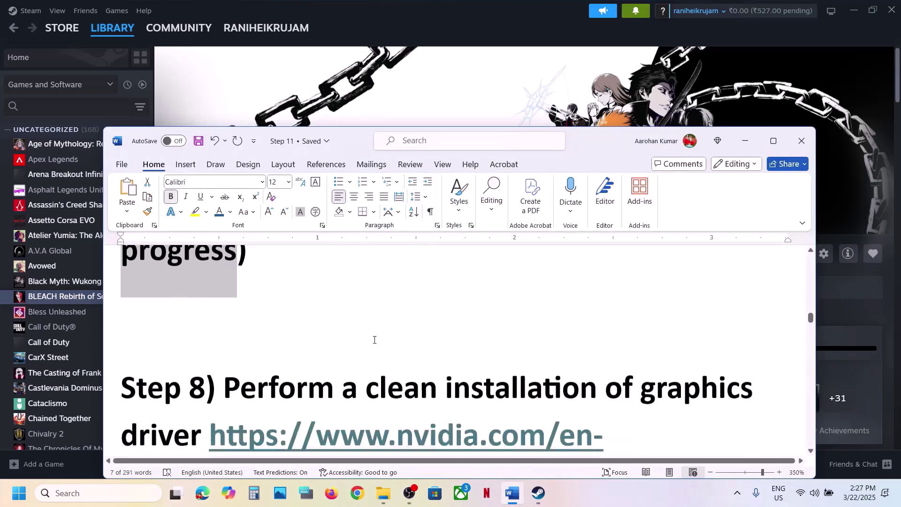
{"action": "left_click_drag", "start_coordinate": [237, 315], "coordinate": [210, 296]}
{"action": "scroll", "coordinate": [427, 336], "scroll_direction": "down", "scroll_amount": 2}
{"action": "left_click", "coordinate": [423, 334]}
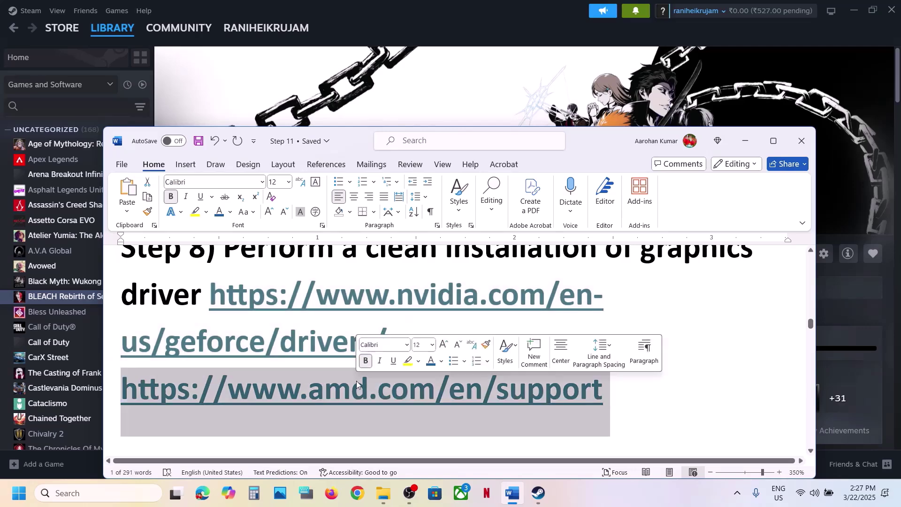
- Search the NVIDIA drivers page in Chrome for a GeForce RTX 3050 Laptop GPU driver with Windows 11 as operating system
{"action": "left_click", "coordinate": [538, 76]}
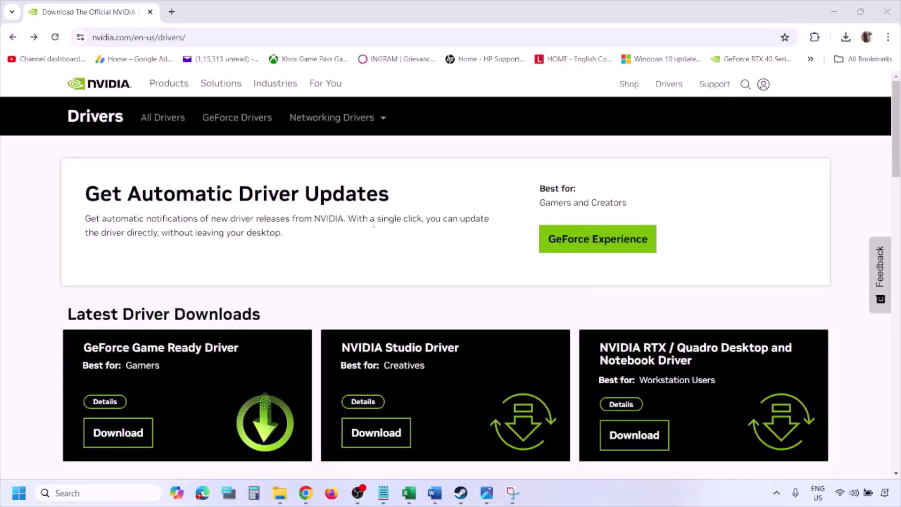
{"action": "scroll", "coordinate": [210, 287], "scroll_direction": "down", "scroll_amount": 9}
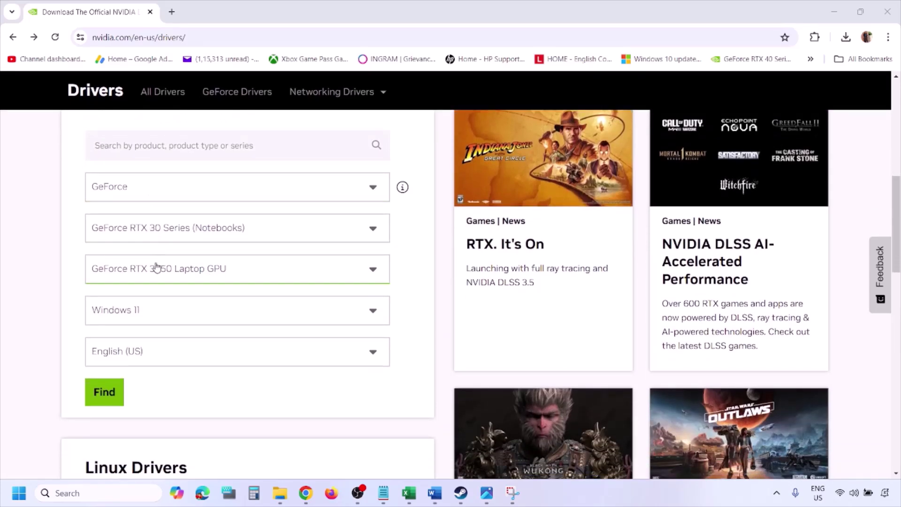
{"action": "left_click", "coordinate": [149, 312]}
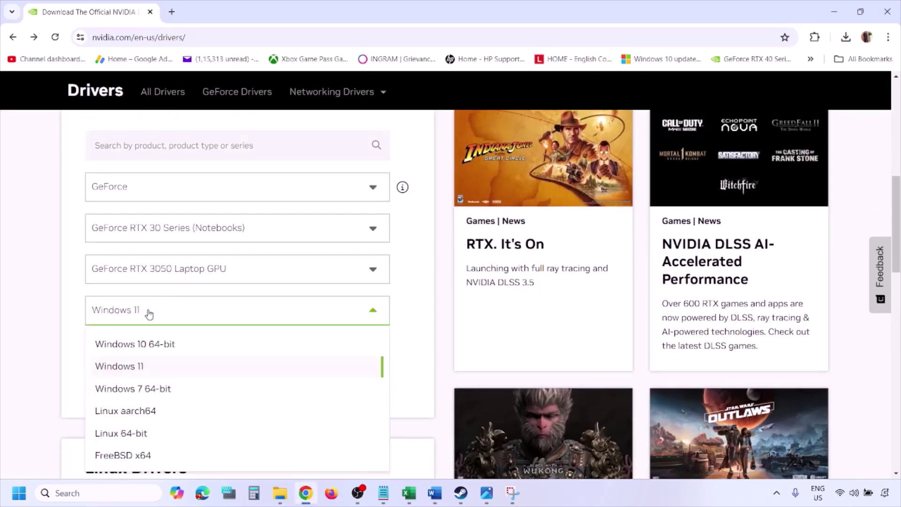
{"action": "left_click", "coordinate": [132, 371]}
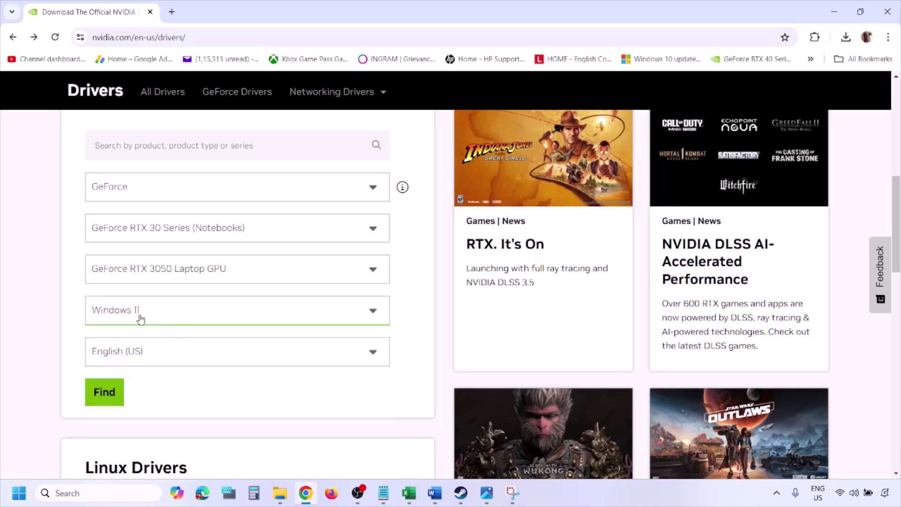
{"action": "left_click", "coordinate": [107, 395]}
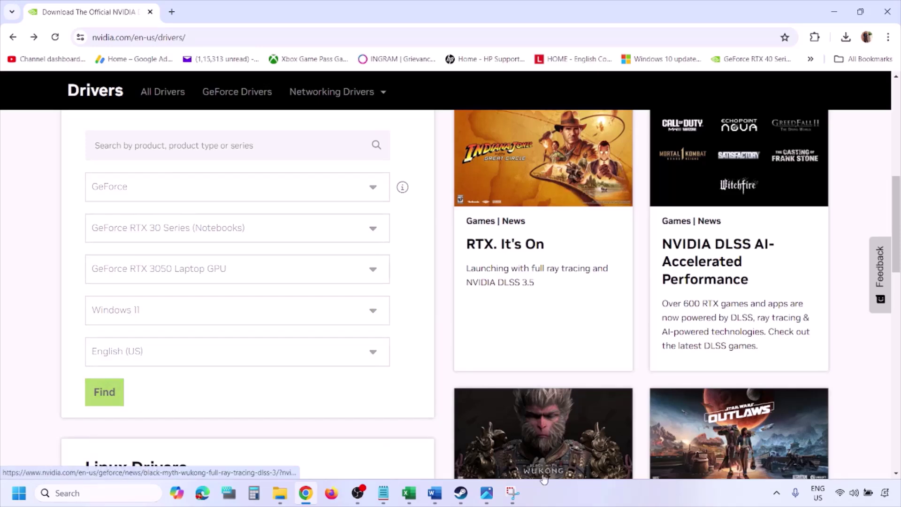
- Switch to Photos and go through screenshots 1.png to 5.png showing the GeForce Game Ready Driver download and clean installation options
{"action": "left_click", "coordinate": [487, 493]}
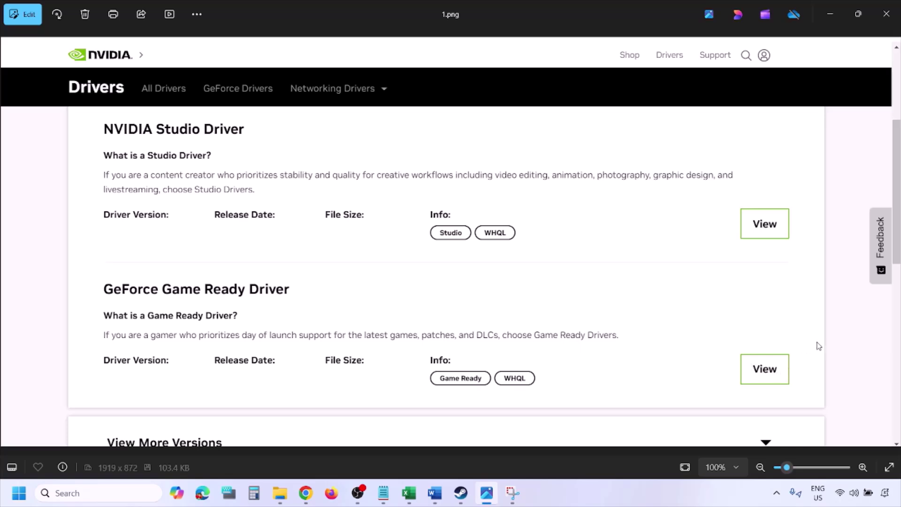
{"action": "key", "text": "Right"}
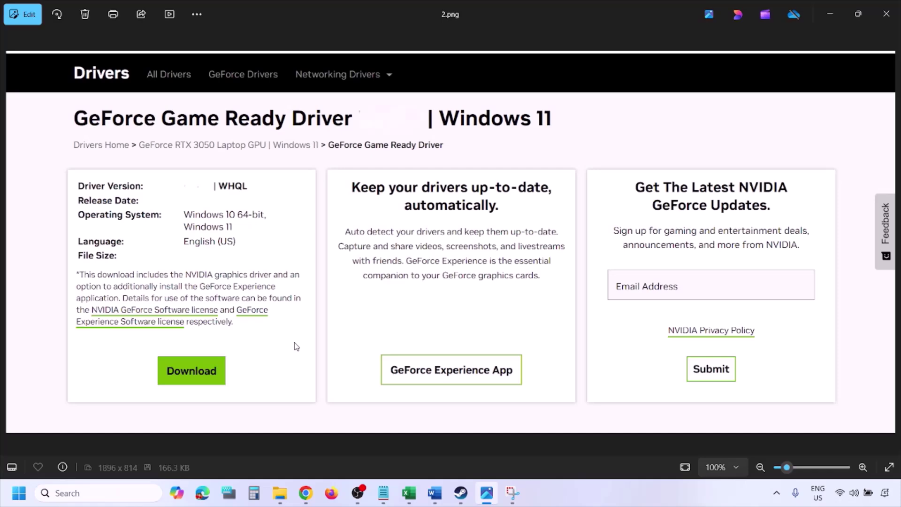
{"action": "key", "text": "Right"}
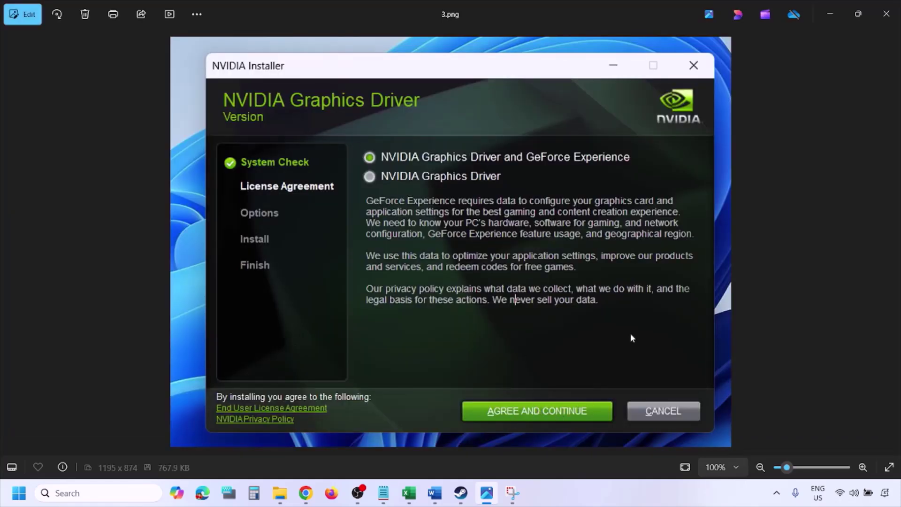
{"action": "key", "text": "Right"}
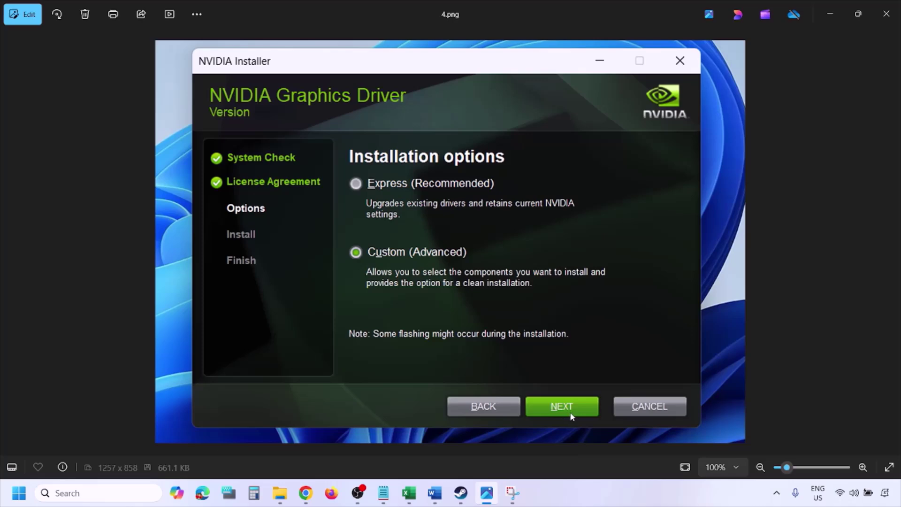
{"action": "key", "text": "Right"}
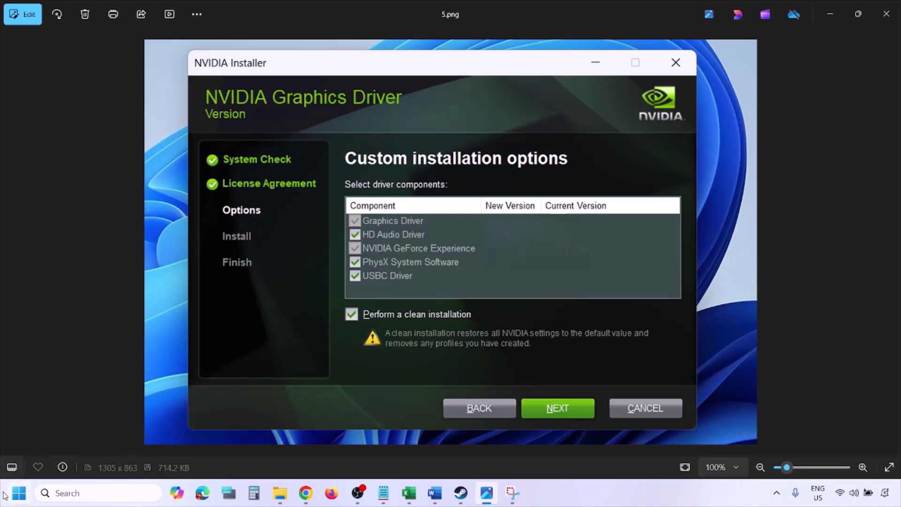
{"action": "left_click", "coordinate": [19, 493]}
{"action": "left_click", "coordinate": [345, 457]}
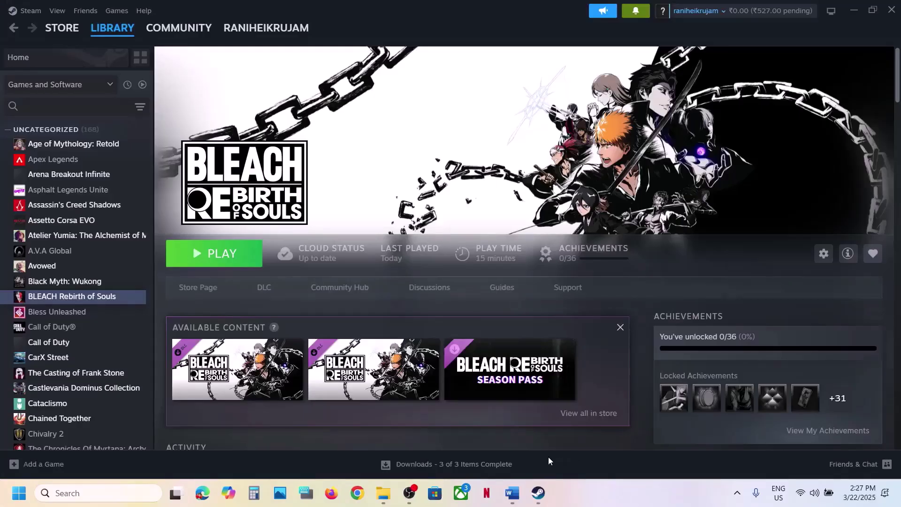
- Return to the Word guide, move from Step 8's AMD support link to Step 9 about -dx11/-dx12 launch options and switch to Steam
{"action": "left_click", "coordinate": [512, 492]}
{"action": "left_click", "coordinate": [619, 396]}
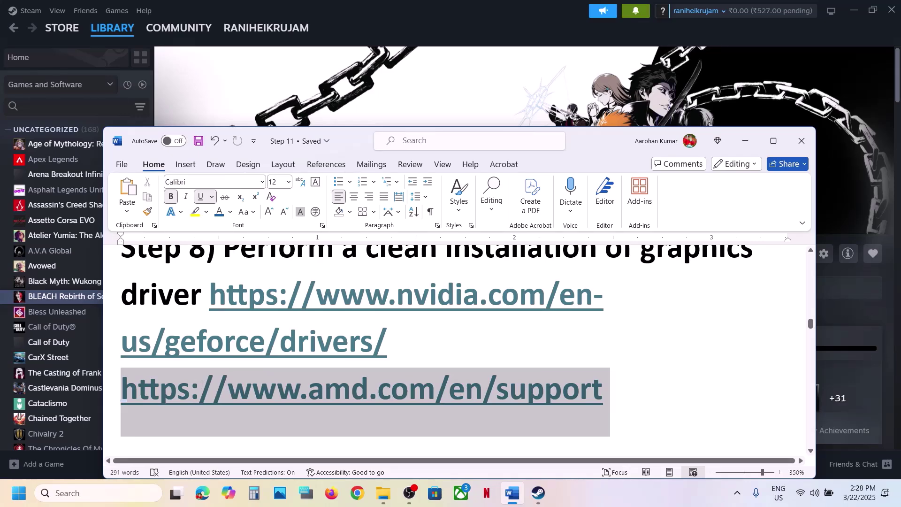
{"action": "left_click_drag", "start_coordinate": [203, 384], "coordinate": [205, 385]}
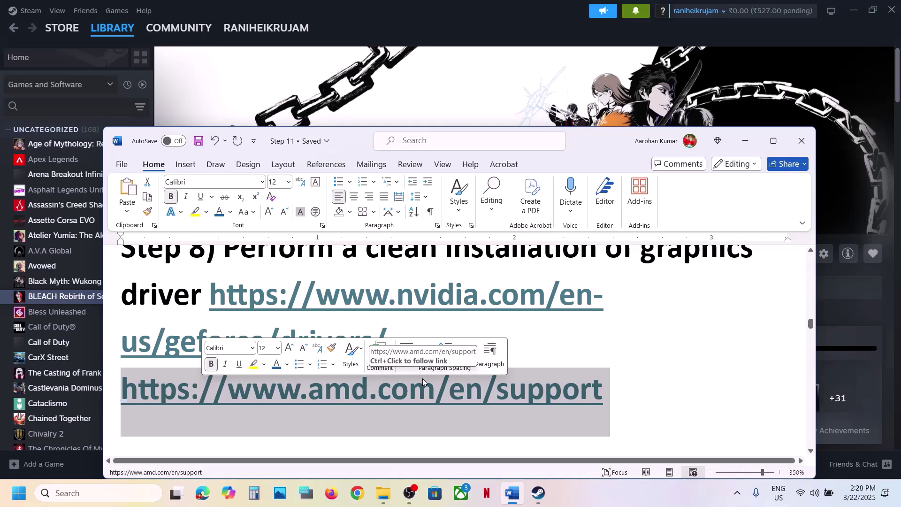
{"action": "scroll", "coordinate": [422, 379], "scroll_direction": "down", "scroll_amount": 5}
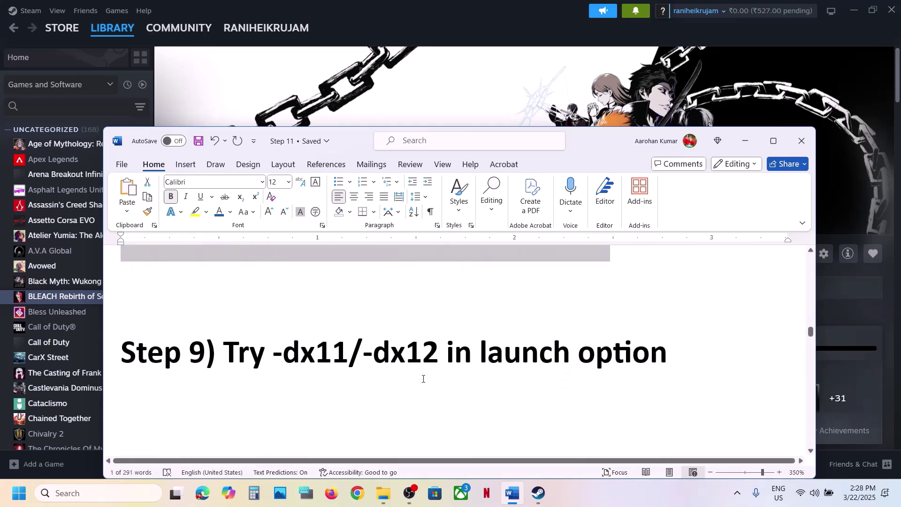
{"action": "left_click", "coordinate": [430, 123]}
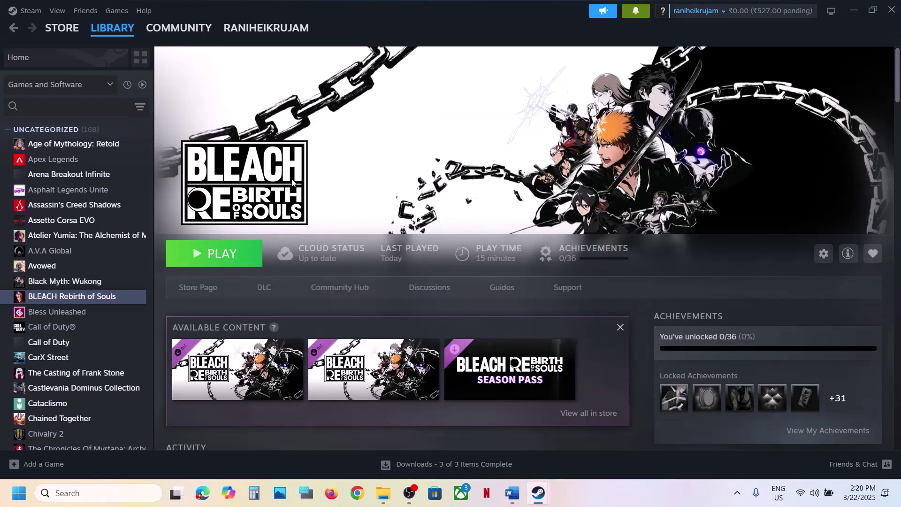
- Set the launch options of BLEACH Rebirth of Souls to -dx11 in its Steam properties and close them
{"action": "right_click", "coordinate": [94, 296]}
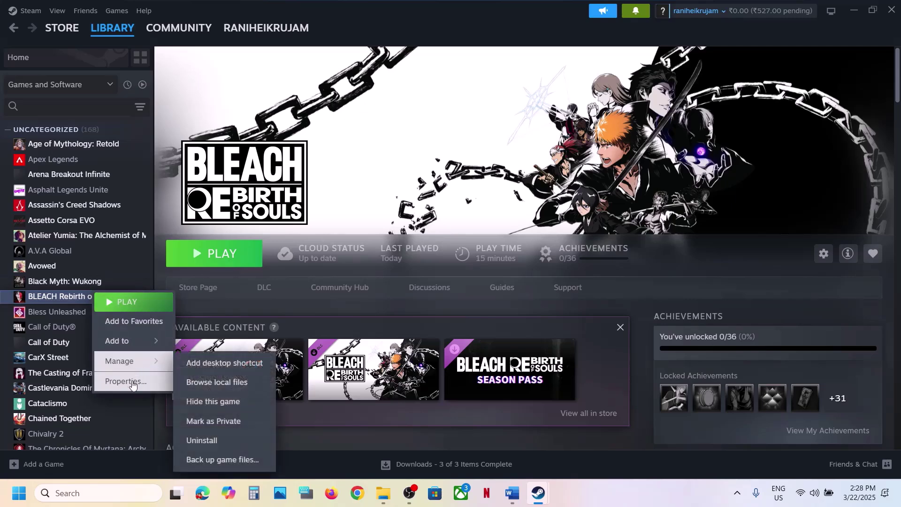
{"action": "left_click", "coordinate": [133, 382]}
{"action": "left_click", "coordinate": [357, 312]}
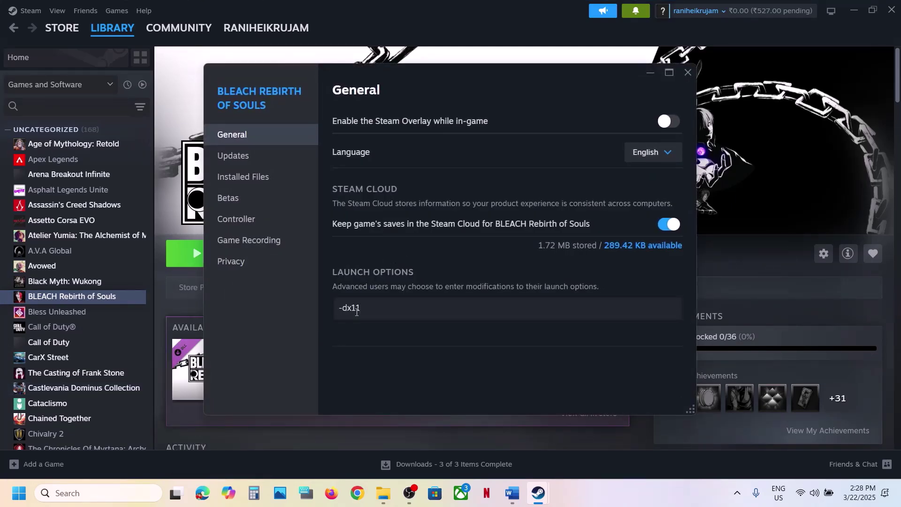
{"action": "left_click", "coordinate": [688, 72]}
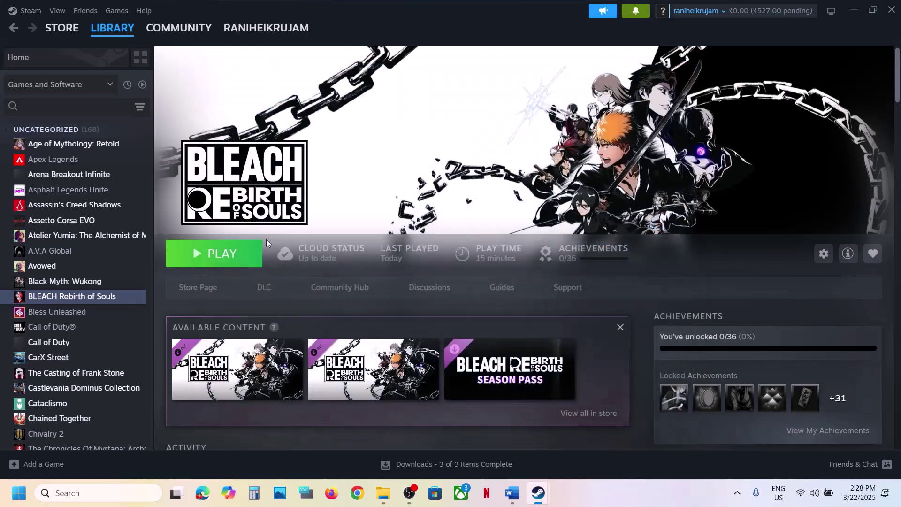
- Reopen the BLEACH Rebirth of Souls properties and change the launch options to -dx12
{"action": "right_click", "coordinate": [124, 299]}
{"action": "left_click", "coordinate": [186, 399]}
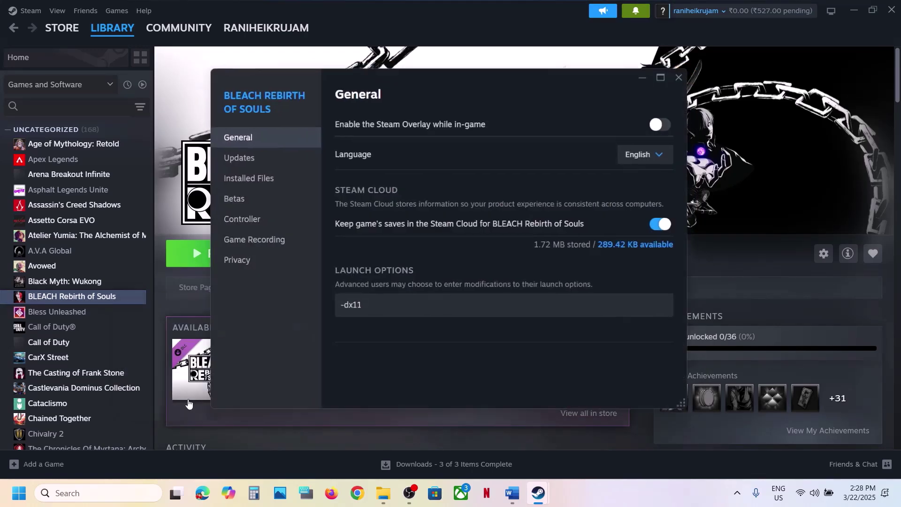
{"action": "left_click", "coordinate": [382, 305]}
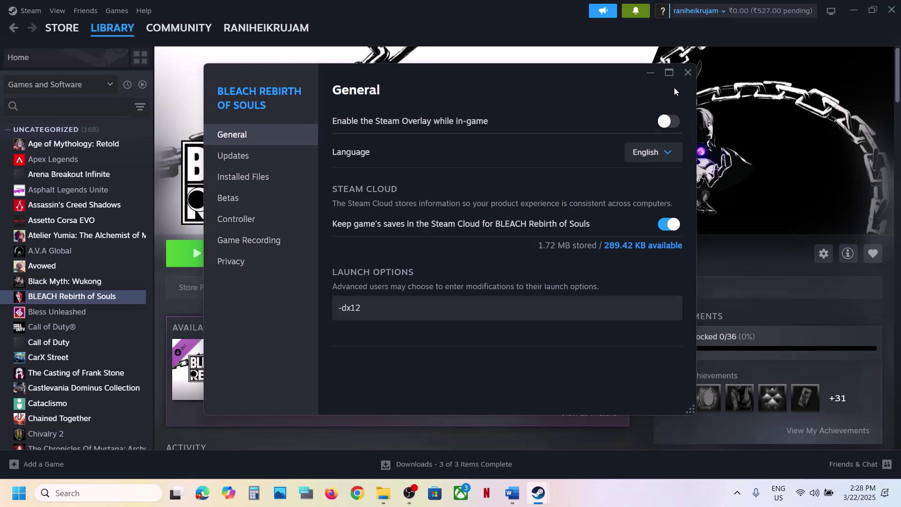
- Clear the game's launch options completely and close its properties
{"action": "key", "text": "ctrl+a"}
{"action": "key", "text": "BackSpace"}
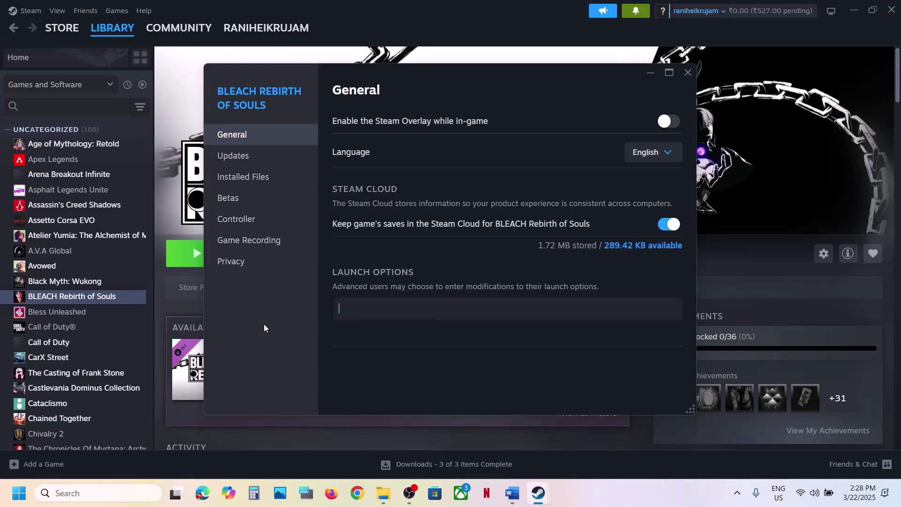
{"action": "left_click", "coordinate": [688, 73]}
- Return to the Word guide, go to Step 10 about unplugging extra devices and maximize the document window
{"action": "left_click", "coordinate": [512, 492]}
{"action": "scroll", "coordinate": [361, 322], "scroll_direction": "down", "scroll_amount": 6}
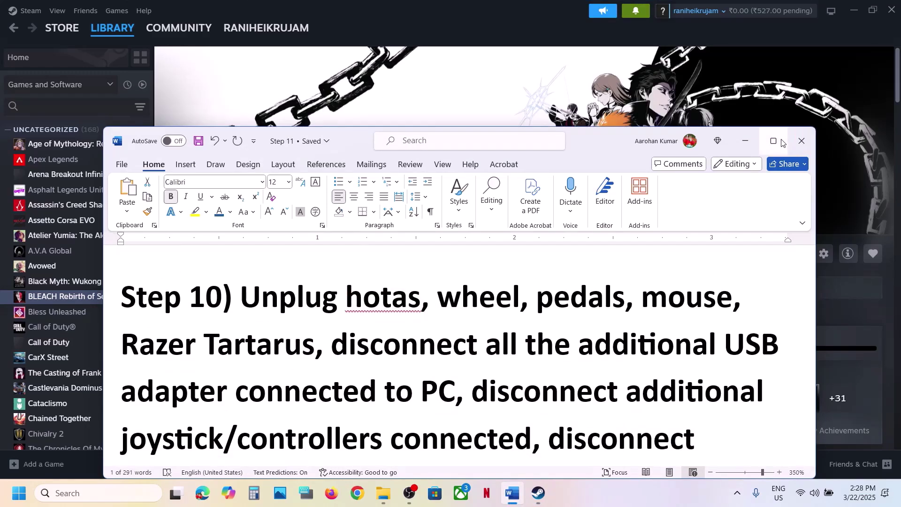
{"action": "left_click", "coordinate": [773, 141]}
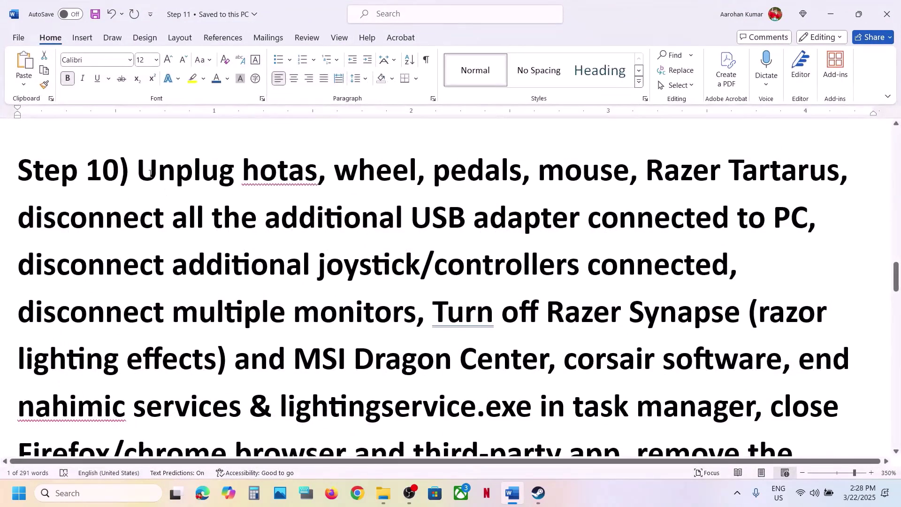
- Highlight Step 10's instructions on unplugging devices, disconnecting USB adapters and monitors, turning off Razer Synapse and other software, and removing the undervolt
{"action": "left_click_drag", "start_coordinate": [150, 174], "coordinate": [728, 253]}
{"action": "left_click", "coordinate": [186, 256]}
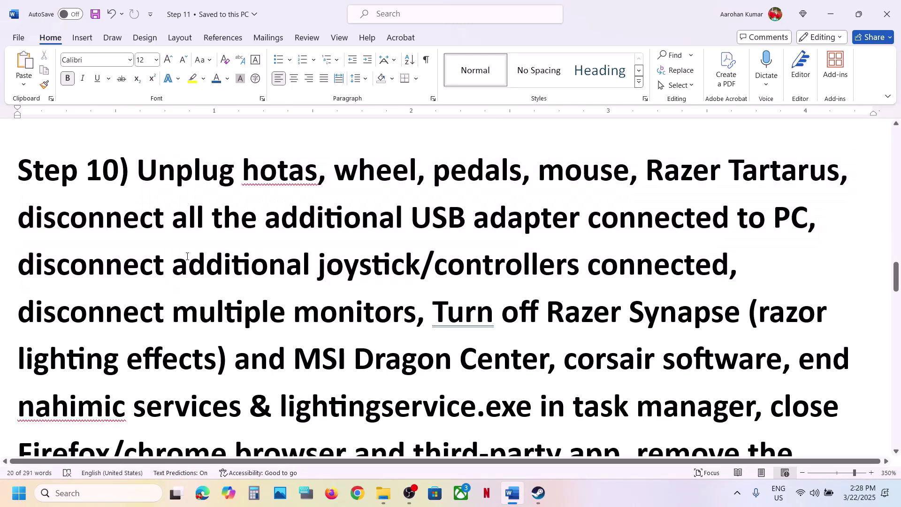
{"action": "left_click_drag", "start_coordinate": [187, 256], "coordinate": [602, 245]}
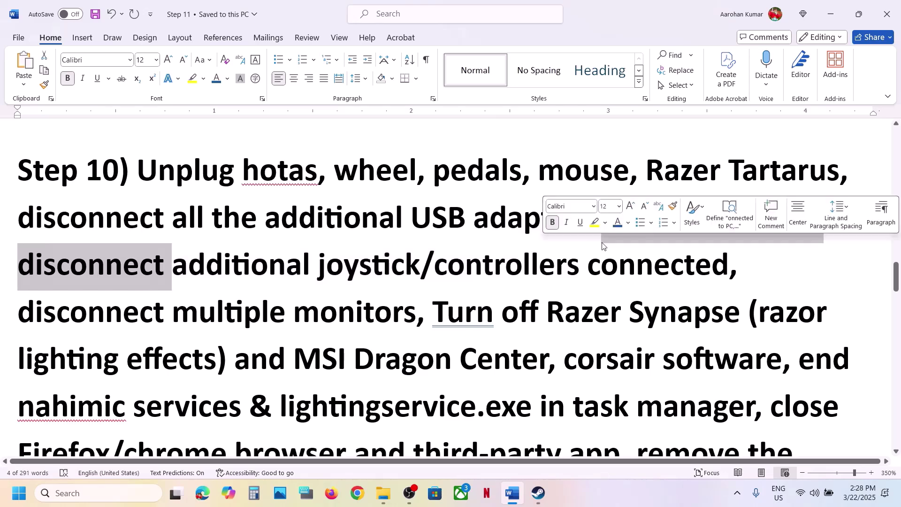
{"action": "left_click_drag", "start_coordinate": [62, 316], "coordinate": [596, 221]}
{"action": "scroll", "coordinate": [596, 220], "scroll_direction": "up", "scroll_amount": 5}
{"action": "scroll", "coordinate": [596, 221], "scroll_direction": "down", "scroll_amount": 2}
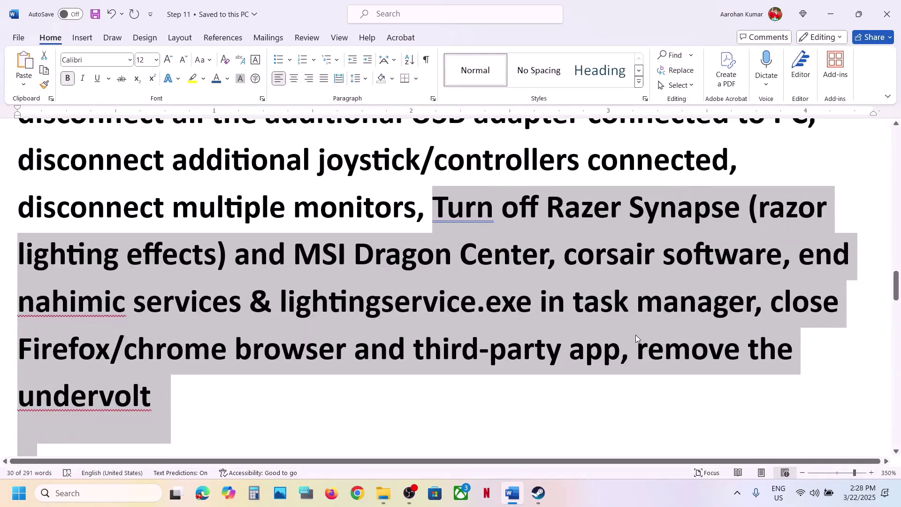
{"action": "left_click", "coordinate": [636, 334]}
{"action": "left_click_drag", "start_coordinate": [636, 334], "coordinate": [183, 407]}
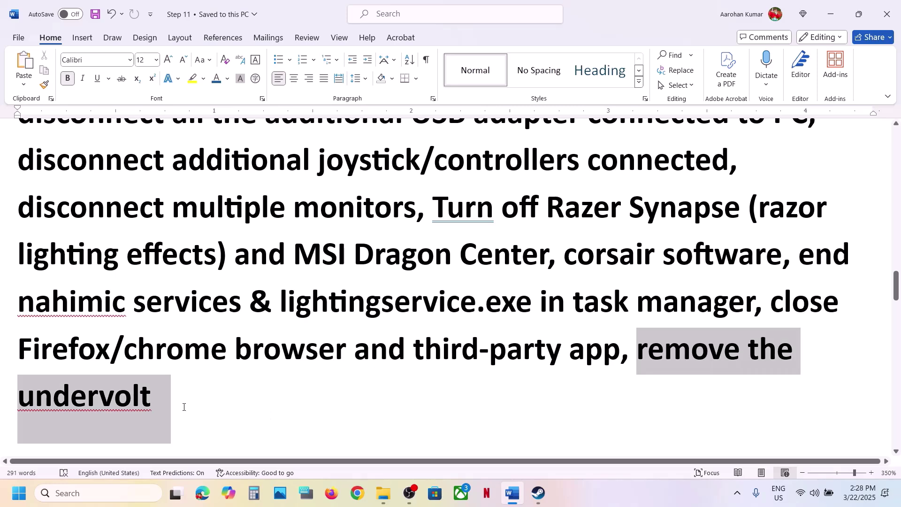
{"action": "left_click", "coordinate": [176, 407]}
- Go to Step 11 about overlays, switch to Steam and check the game's Steam Overlay setting in its properties
{"action": "scroll", "coordinate": [177, 402], "scroll_direction": "down", "scroll_amount": 6}
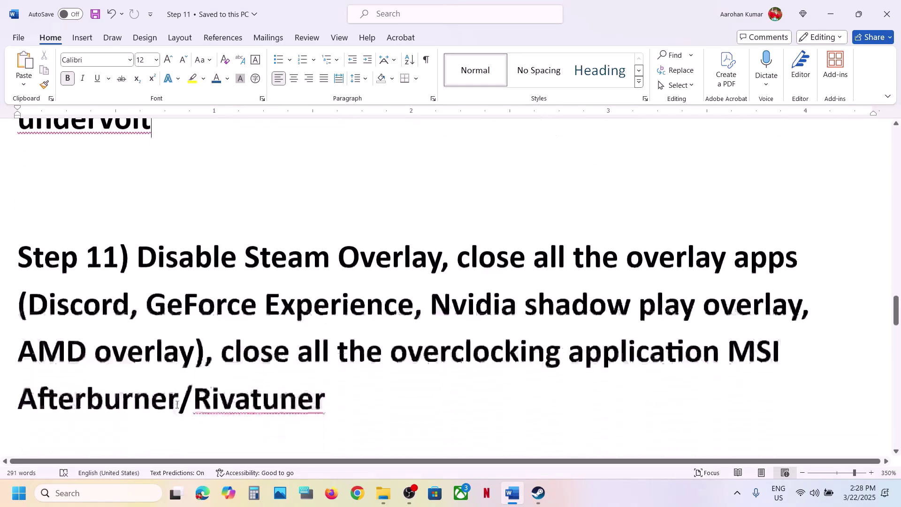
{"action": "mouse_move", "coordinate": [538, 492]}
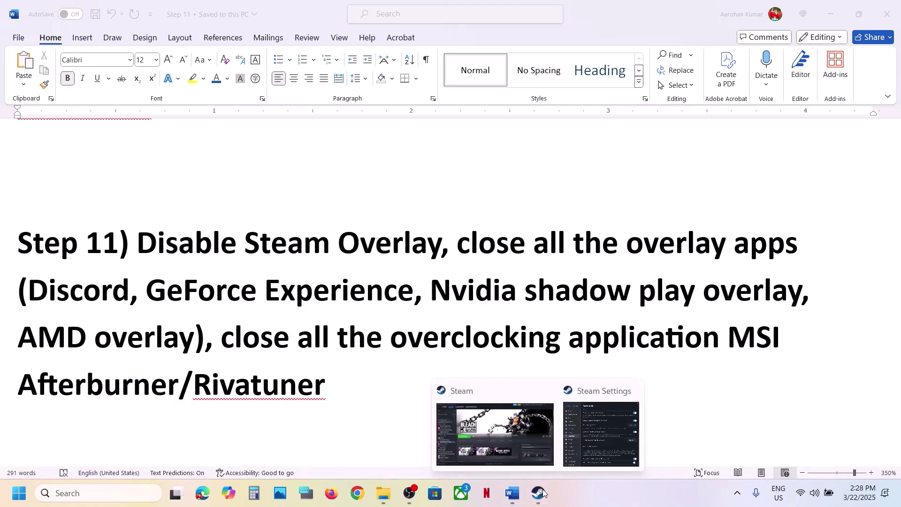
{"action": "left_click", "coordinate": [504, 435]}
{"action": "right_click", "coordinate": [113, 298]}
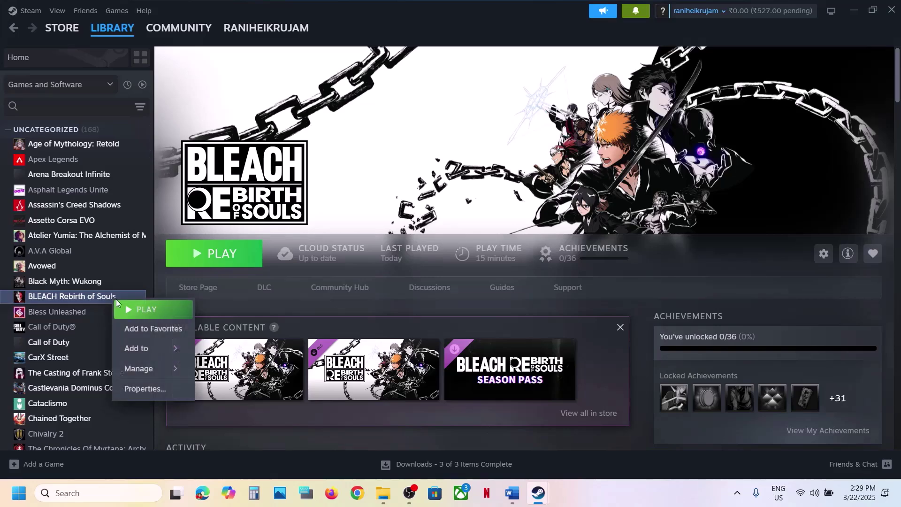
{"action": "left_click", "coordinate": [142, 389]}
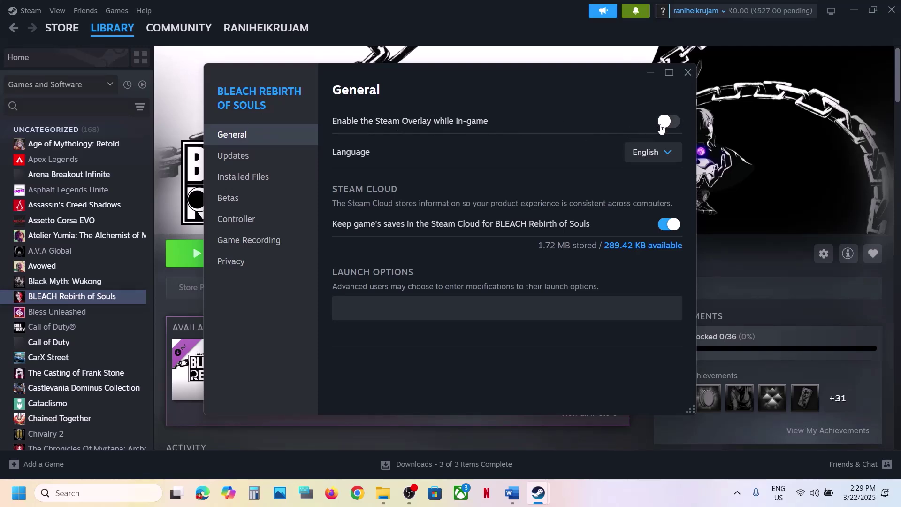
{"action": "left_click", "coordinate": [688, 73]}
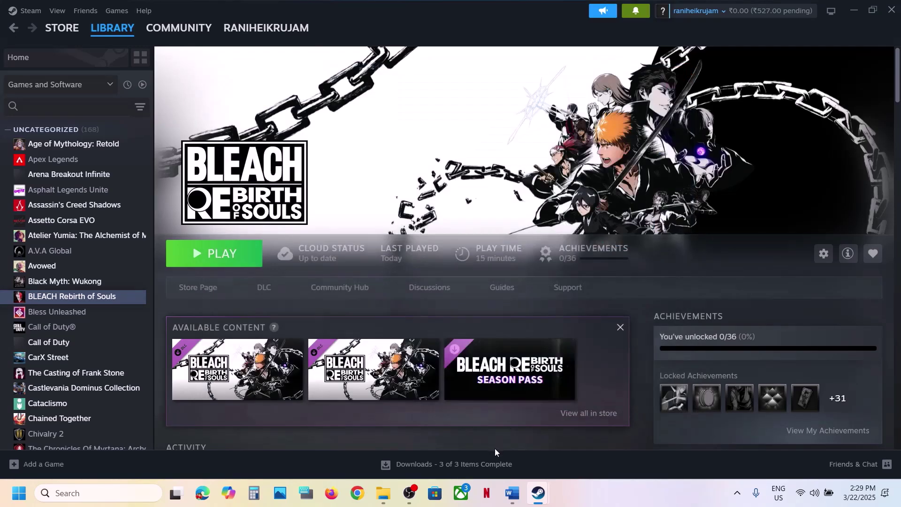
- Highlight Discord in the Word guide's Step 11, and open the NVIDIA app's settings to view the overlay options
{"action": "left_click", "coordinate": [513, 494]}
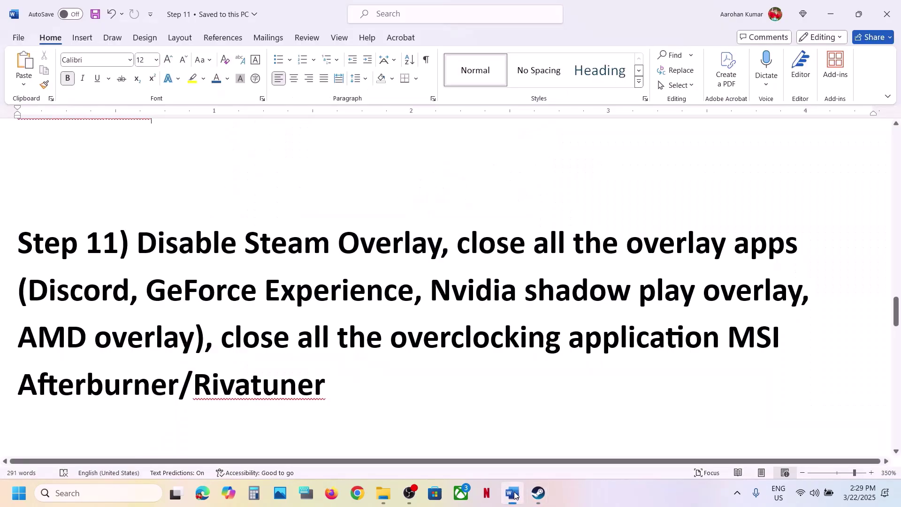
{"action": "double_click", "coordinate": [76, 289]}
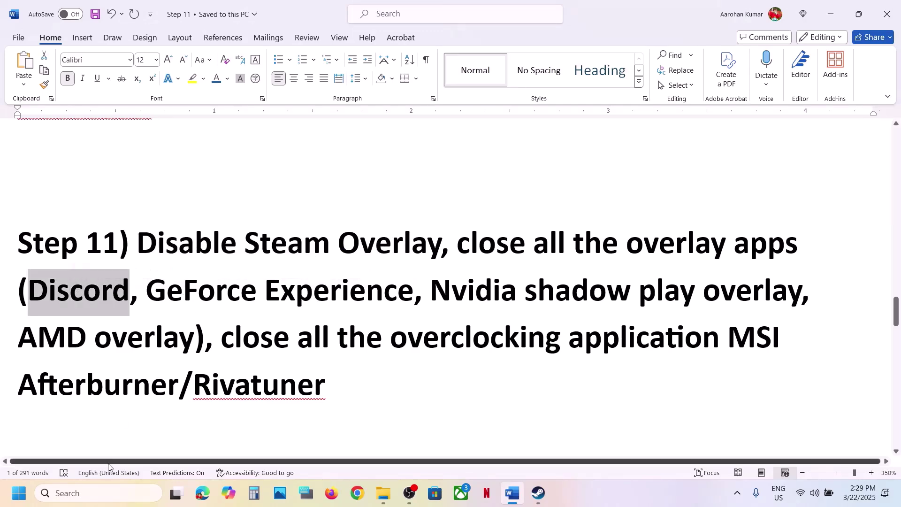
{"action": "left_click", "coordinate": [95, 489]}
{"action": "type", "text": "nvidia"}
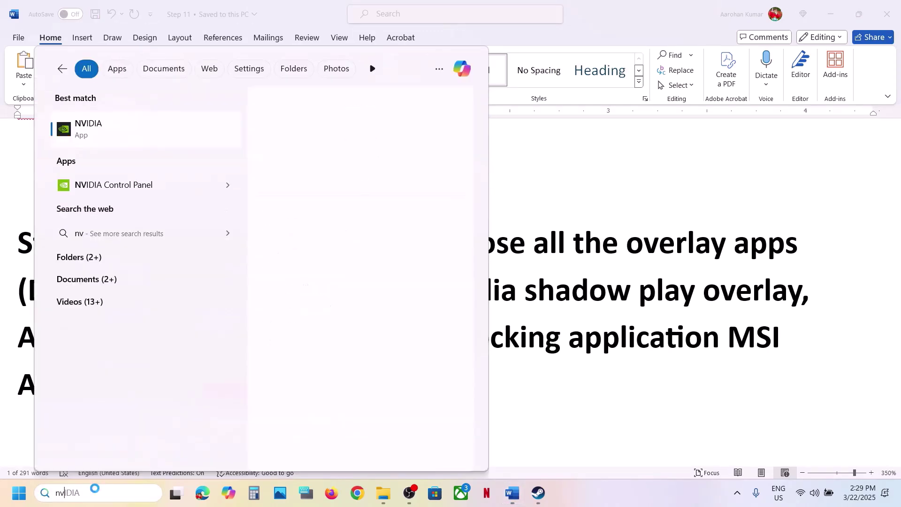
{"action": "key", "text": "Return"}
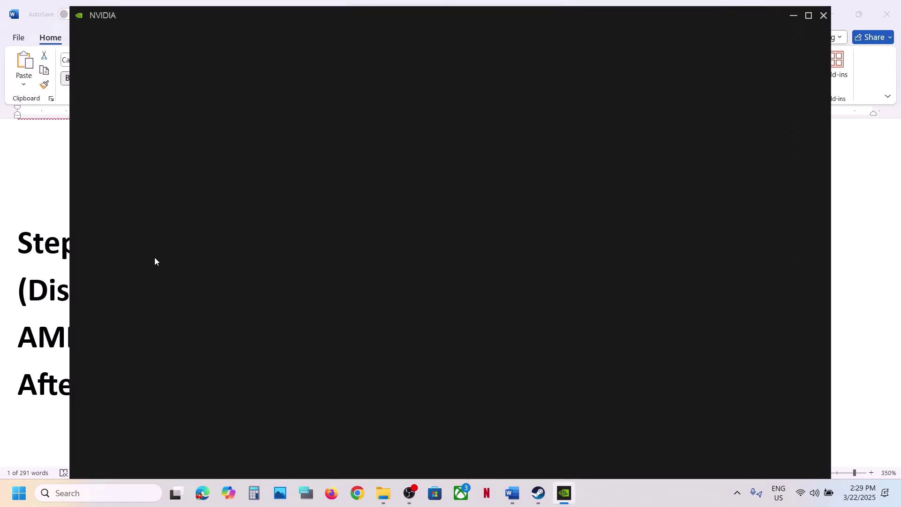
{"action": "left_click", "coordinate": [98, 240]}
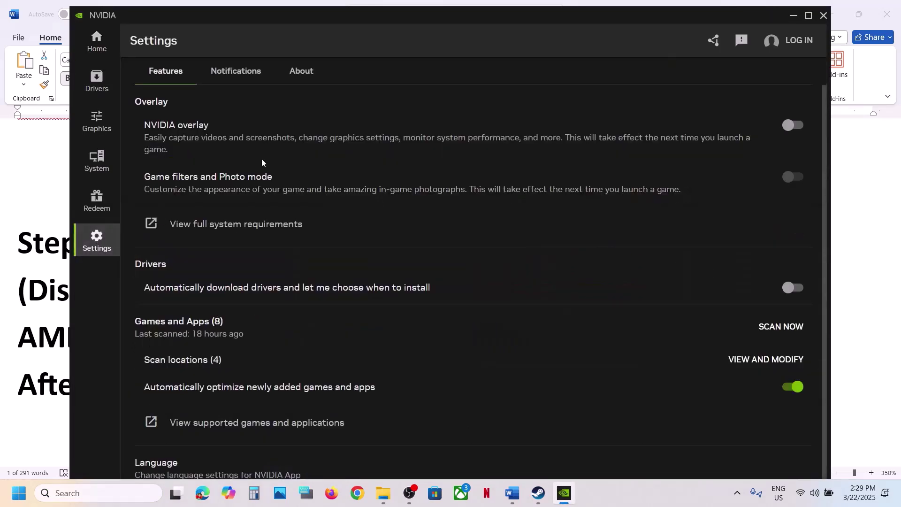